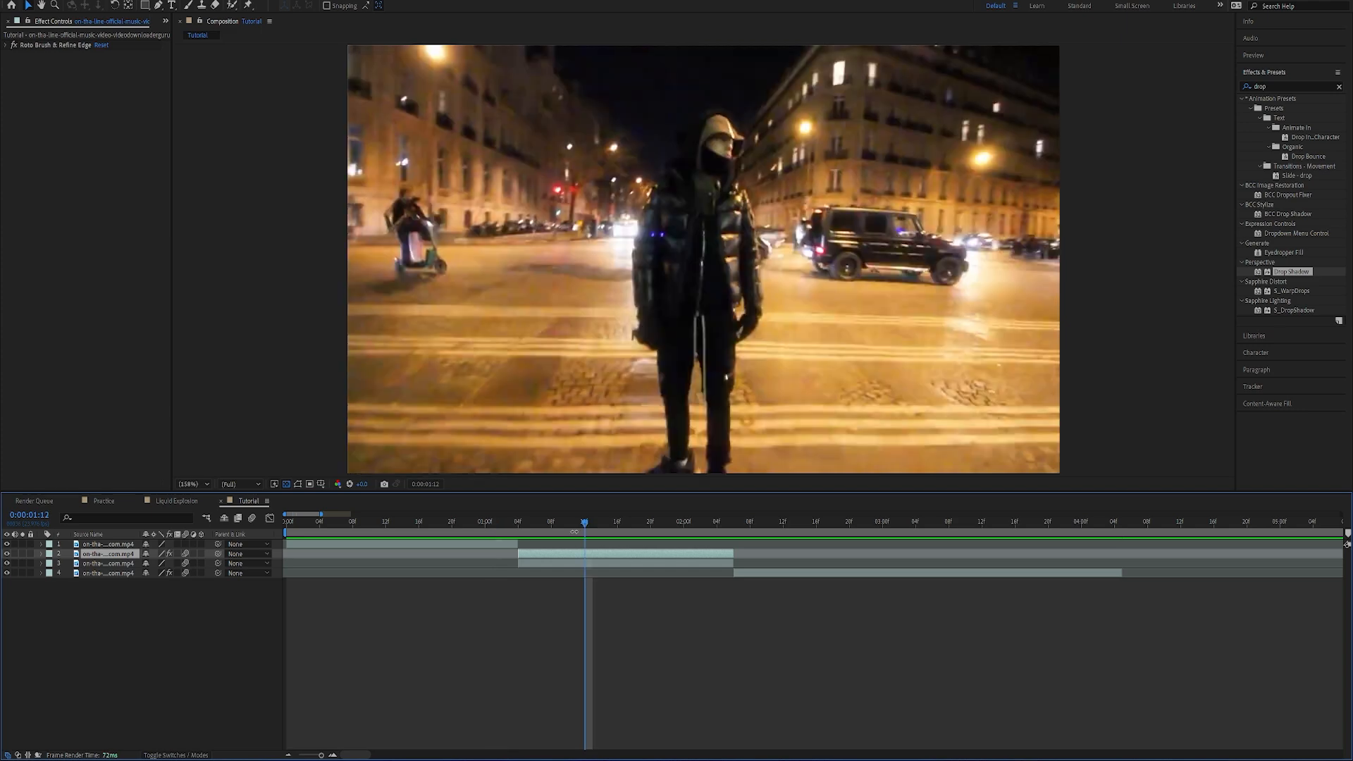
- Hide the background clip, apply Deep Glow to the lower cutout layer and hide the cutout above it
{"action": "left_click", "coordinate": [7, 563]}
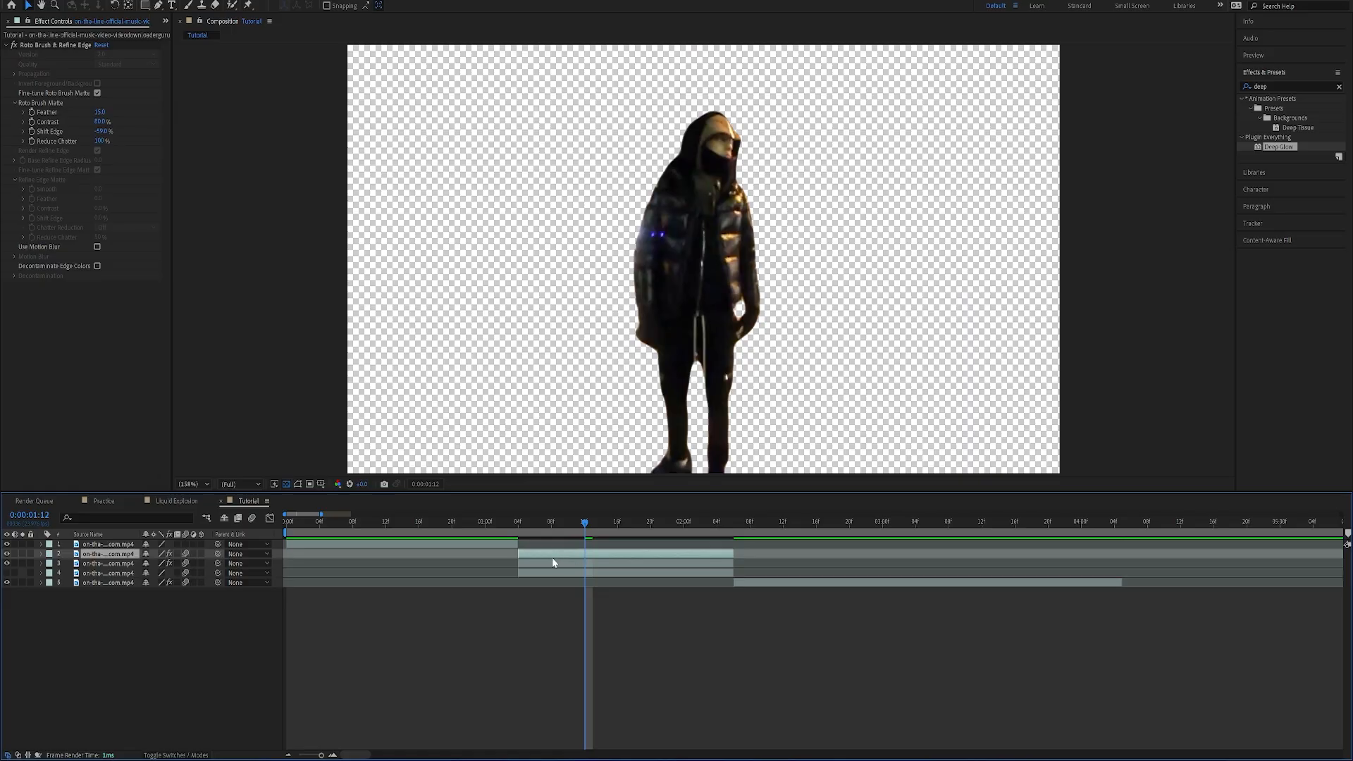
{"action": "left_click", "coordinate": [554, 563]}
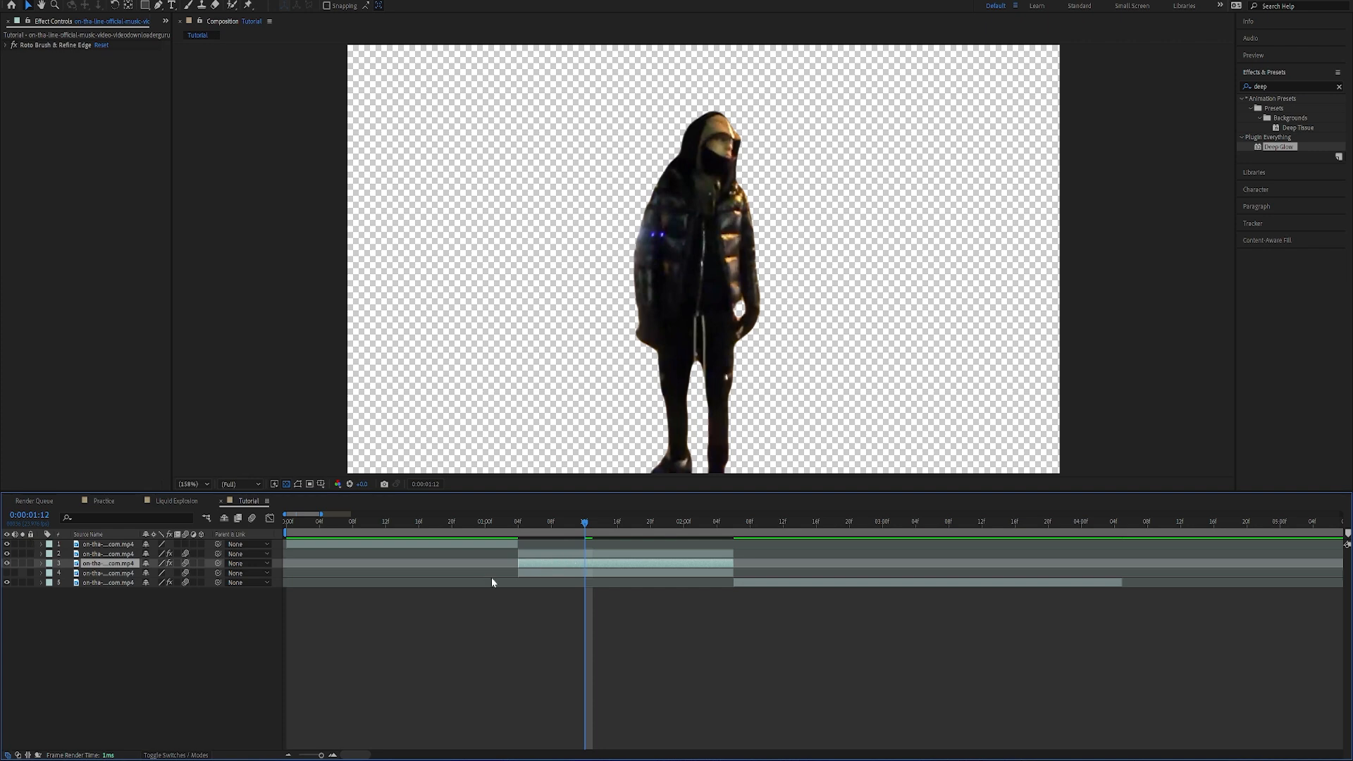
{"action": "left_click_drag", "start_coordinate": [937, 348], "coordinate": [576, 564]}
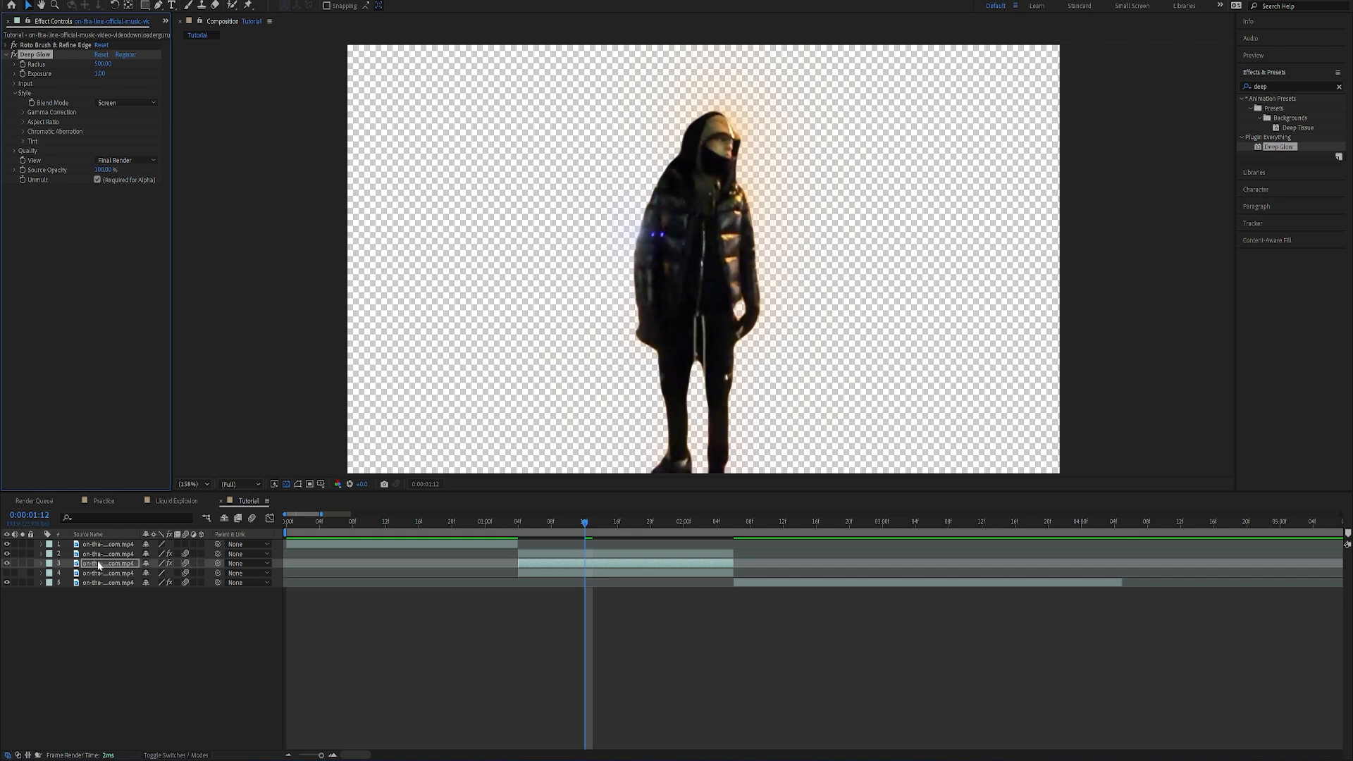
{"action": "left_click", "coordinate": [7, 563]}
{"action": "left_click", "coordinate": [554, 555]}
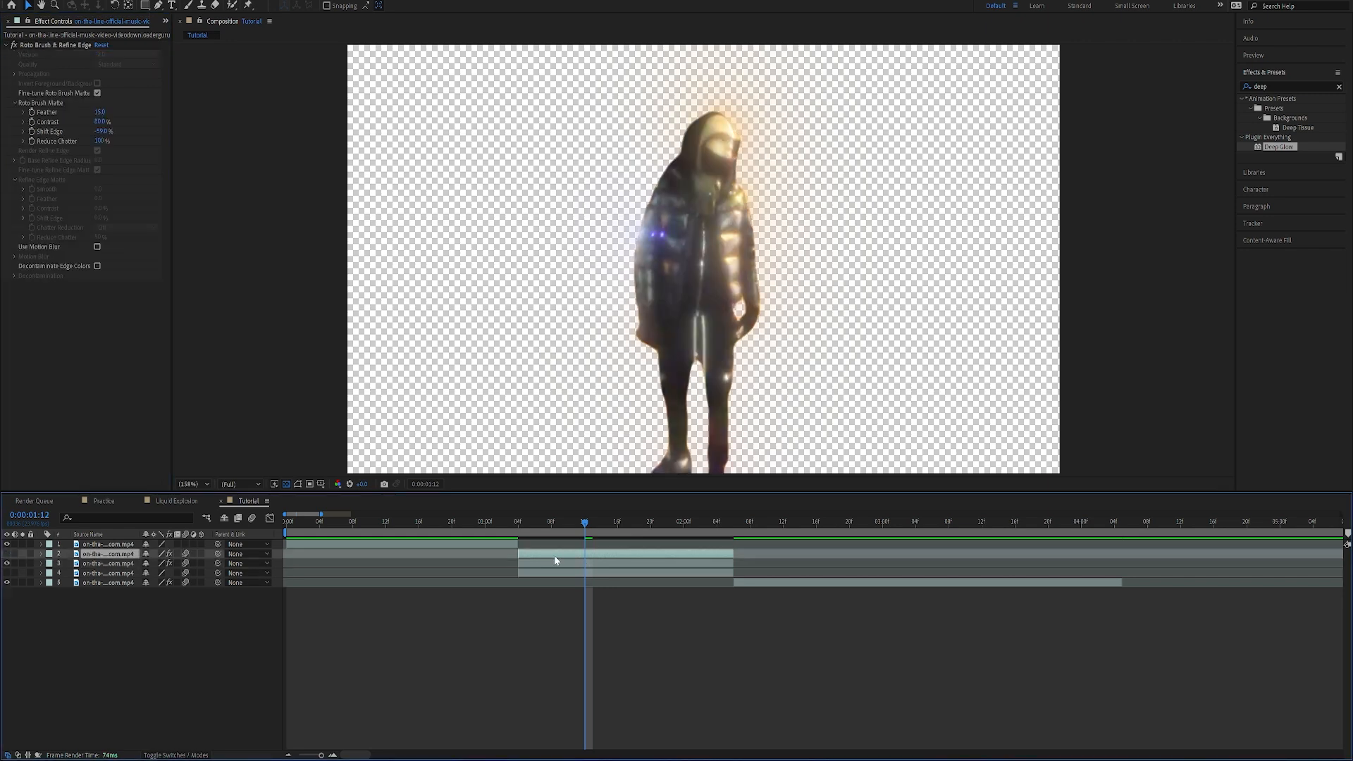
- Enable a red tint on the lower cutout's Deep Glow and set the radius to 124 and exposure to 1.44
{"action": "key", "text": "ctrl+Down"}
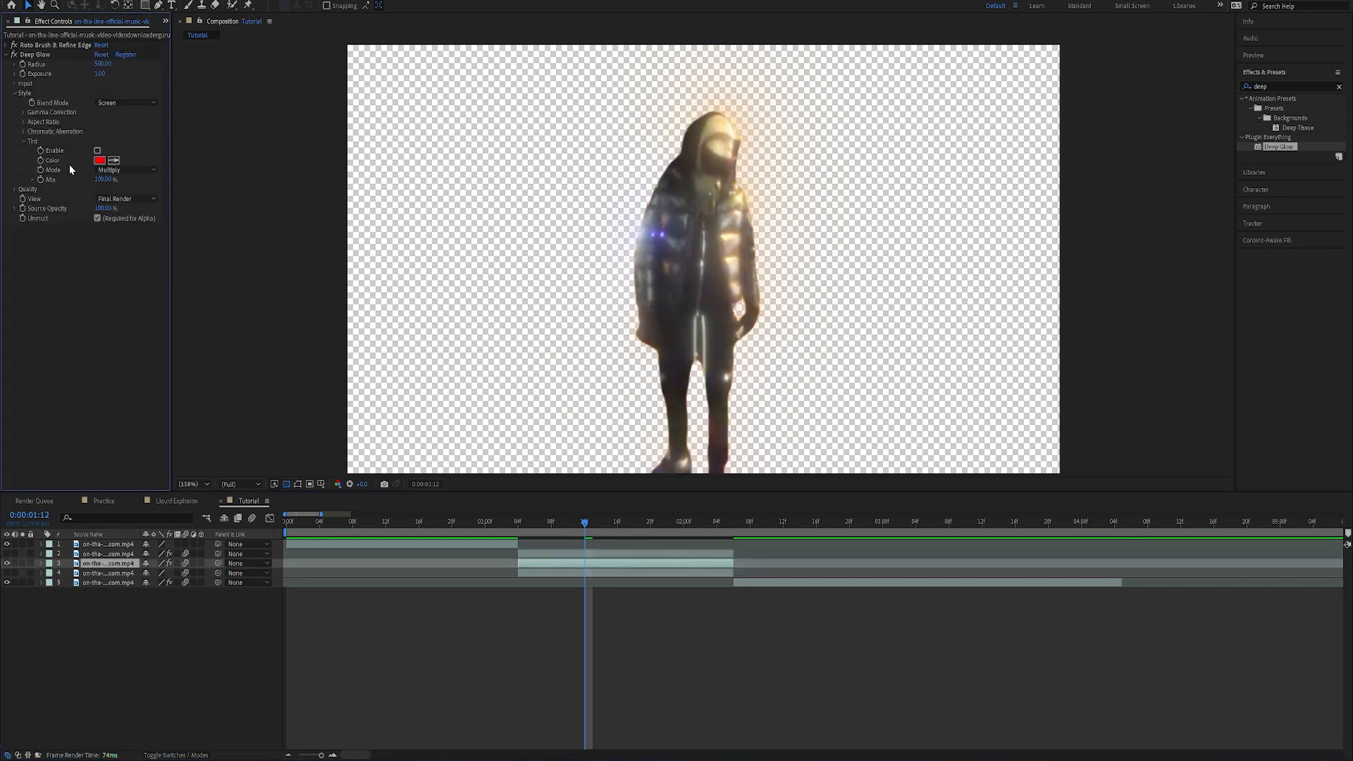
{"action": "left_click", "coordinate": [98, 151]}
{"action": "left_click", "coordinate": [99, 160]}
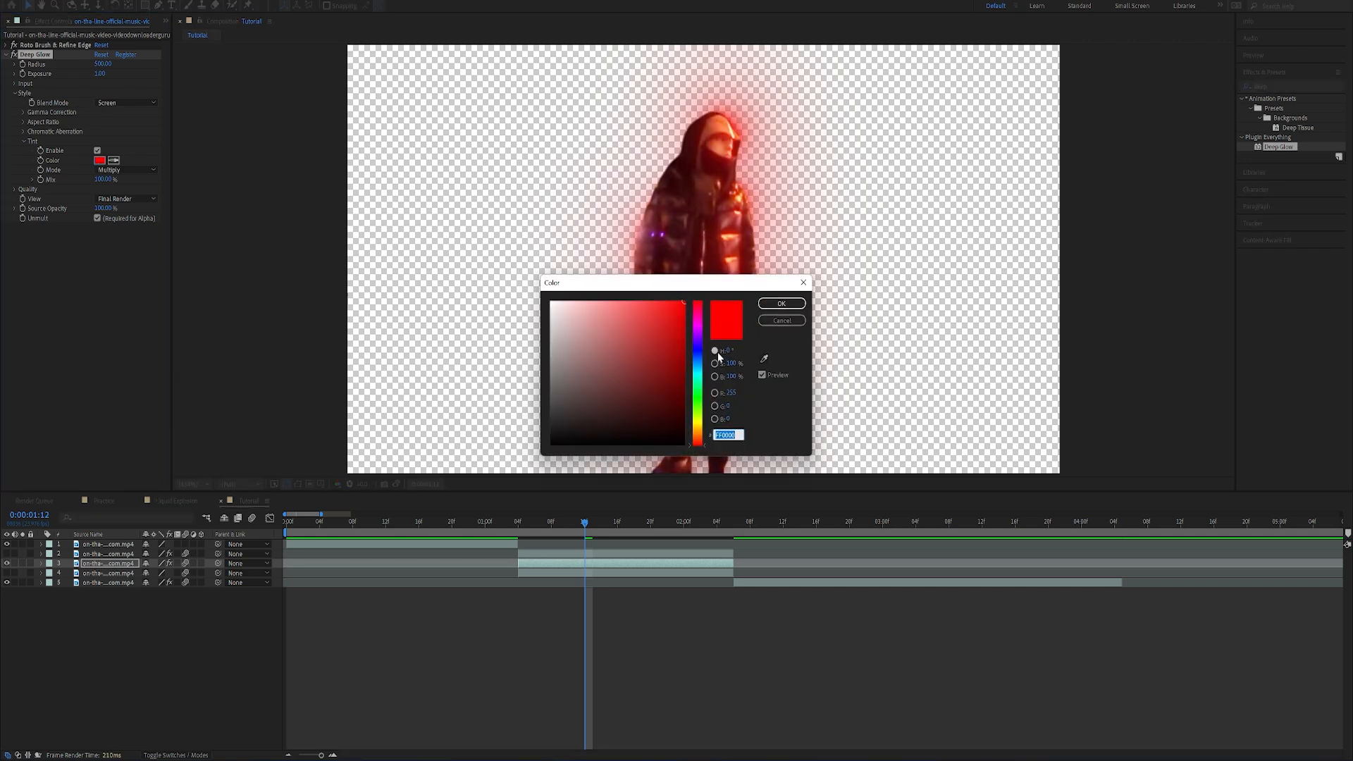
{"action": "left_click", "coordinate": [788, 306]}
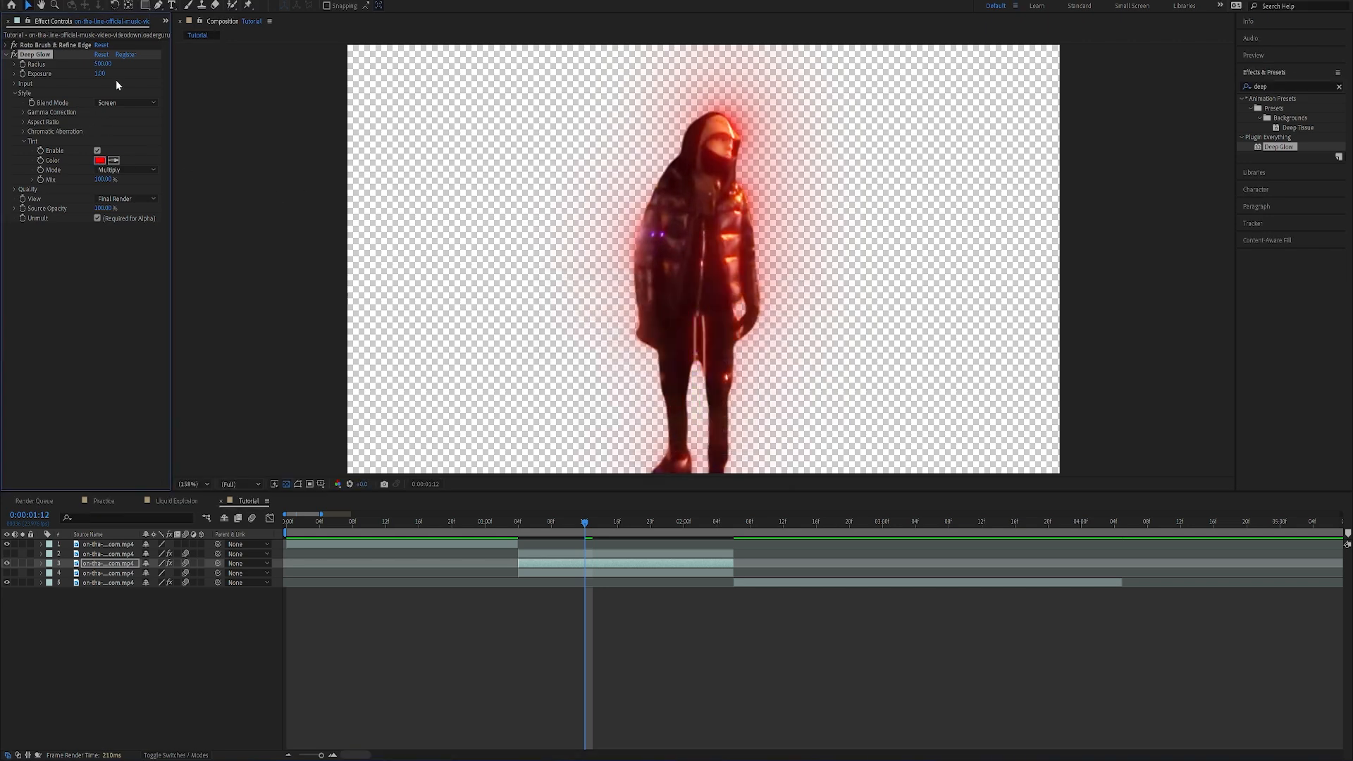
{"action": "left_click_drag", "start_coordinate": [66, 68], "coordinate": [124, 75]}
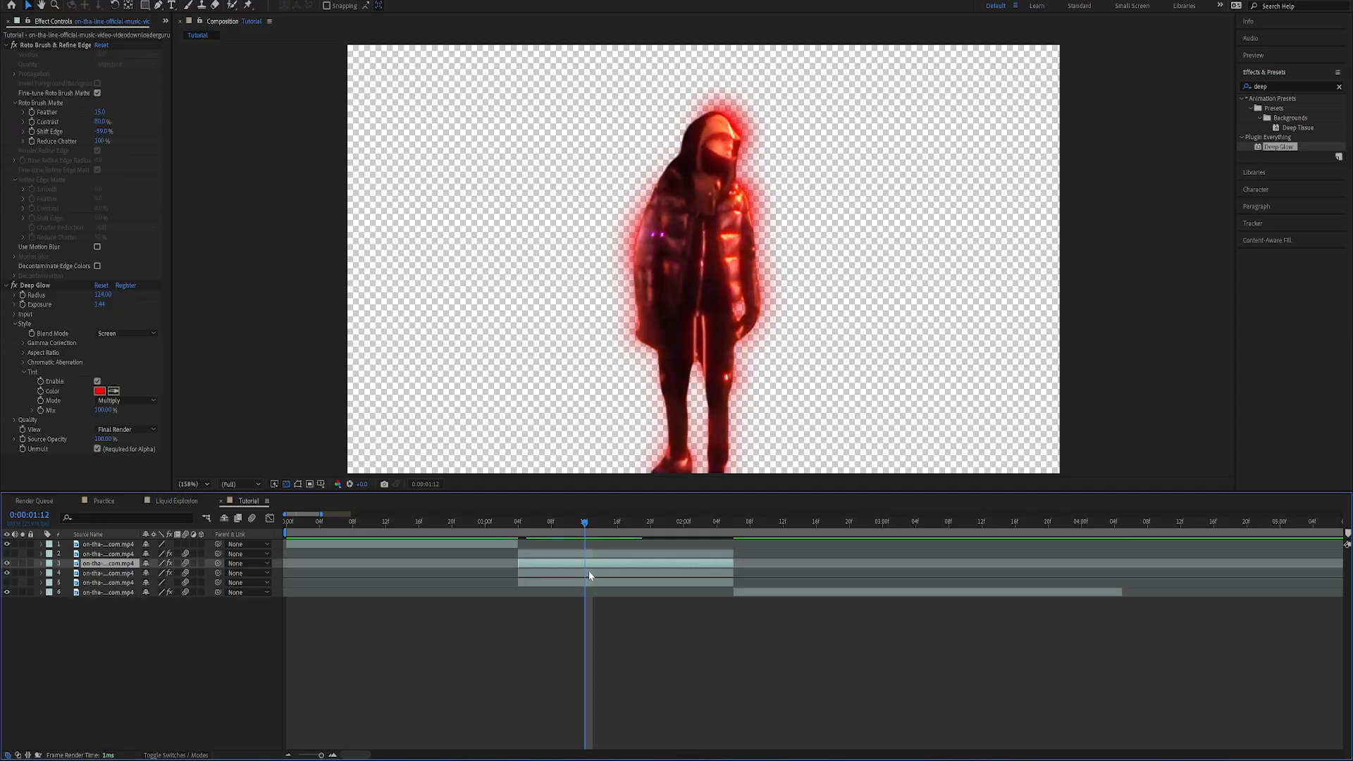
- Rotate the lower glowing cutout copy clockwise, then keep duplicating and rotating copies until they form a full circle around the figure
{"action": "left_click", "coordinate": [589, 573]}
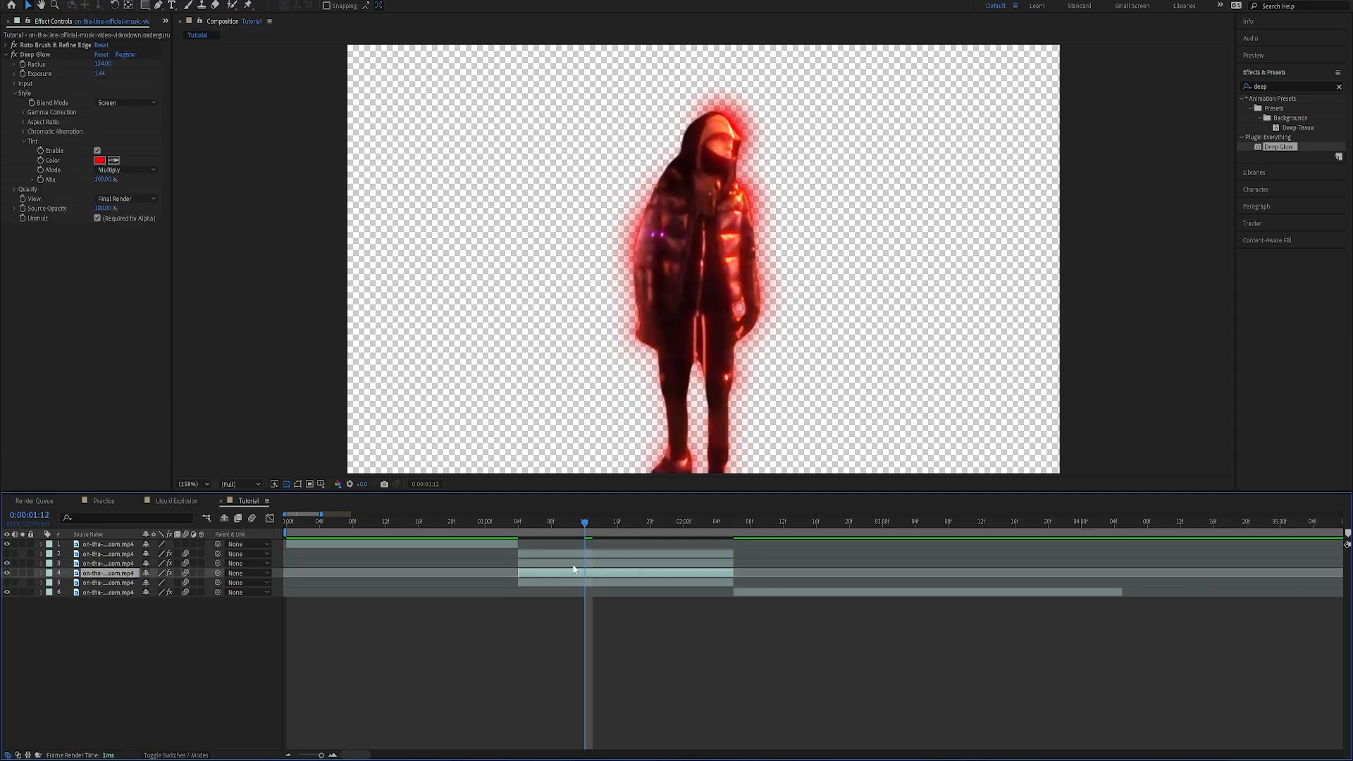
{"action": "key", "text": "r"}
{"action": "left_click_drag", "start_coordinate": [155, 584], "coordinate": [166, 582]}
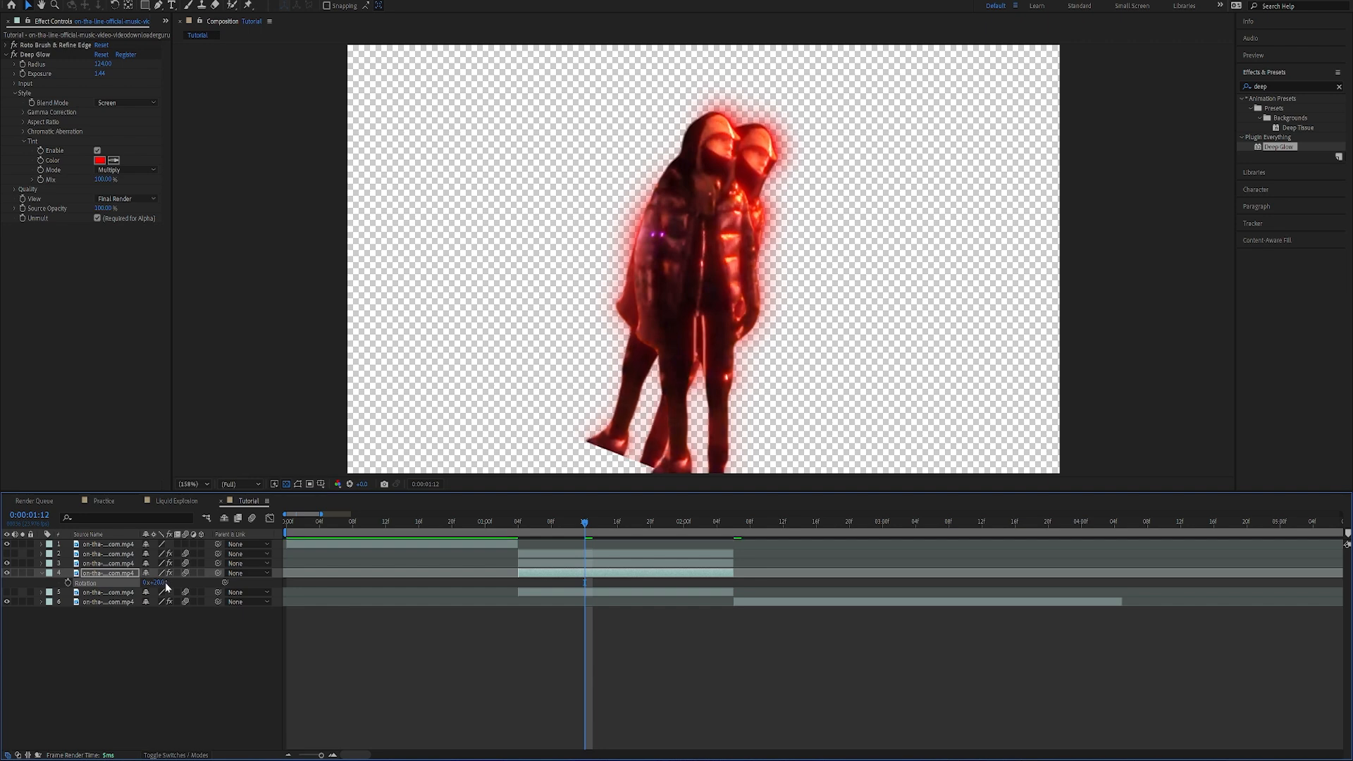
{"action": "key", "text": "ctrl+d"}
{"action": "left_click_drag", "start_coordinate": [155, 592], "coordinate": [183, 607]}
{"action": "key", "text": "ctrl+d"}
{"action": "key", "text": "ctrl+d"}
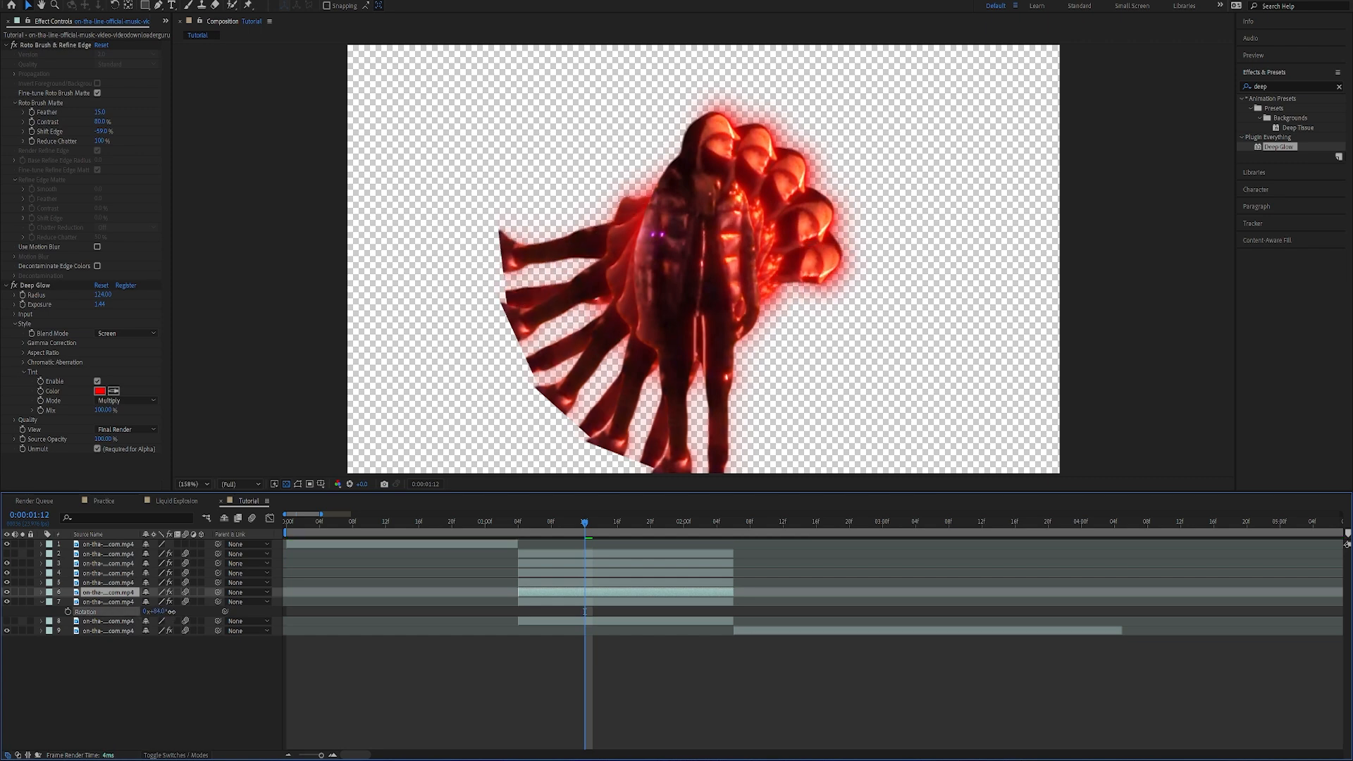
{"action": "key", "text": "ctrl+d"}
{"action": "key", "text": "ctrl+d"}
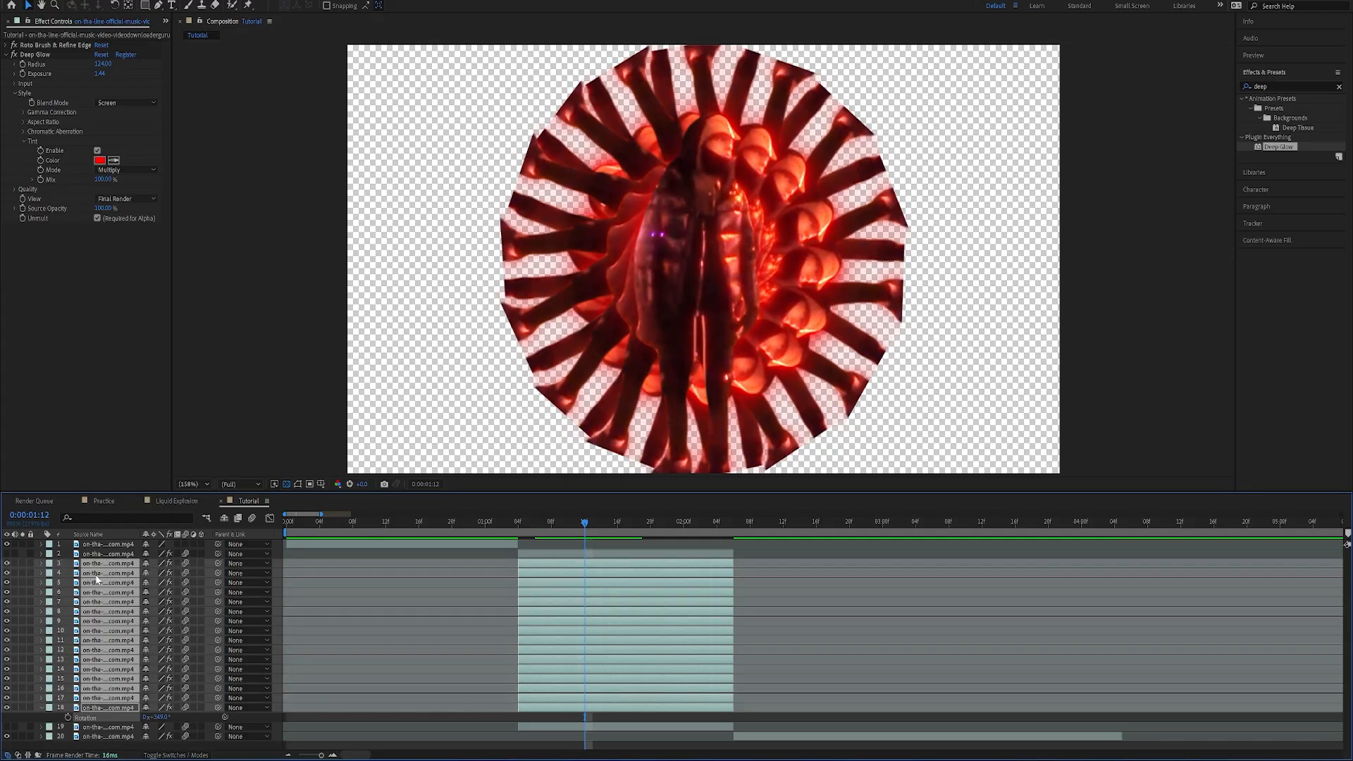
- Pre-compose all the rotated glowing cutouts as "yeats", moving all attributes into the new composition
{"action": "right_click", "coordinate": [97, 578]}
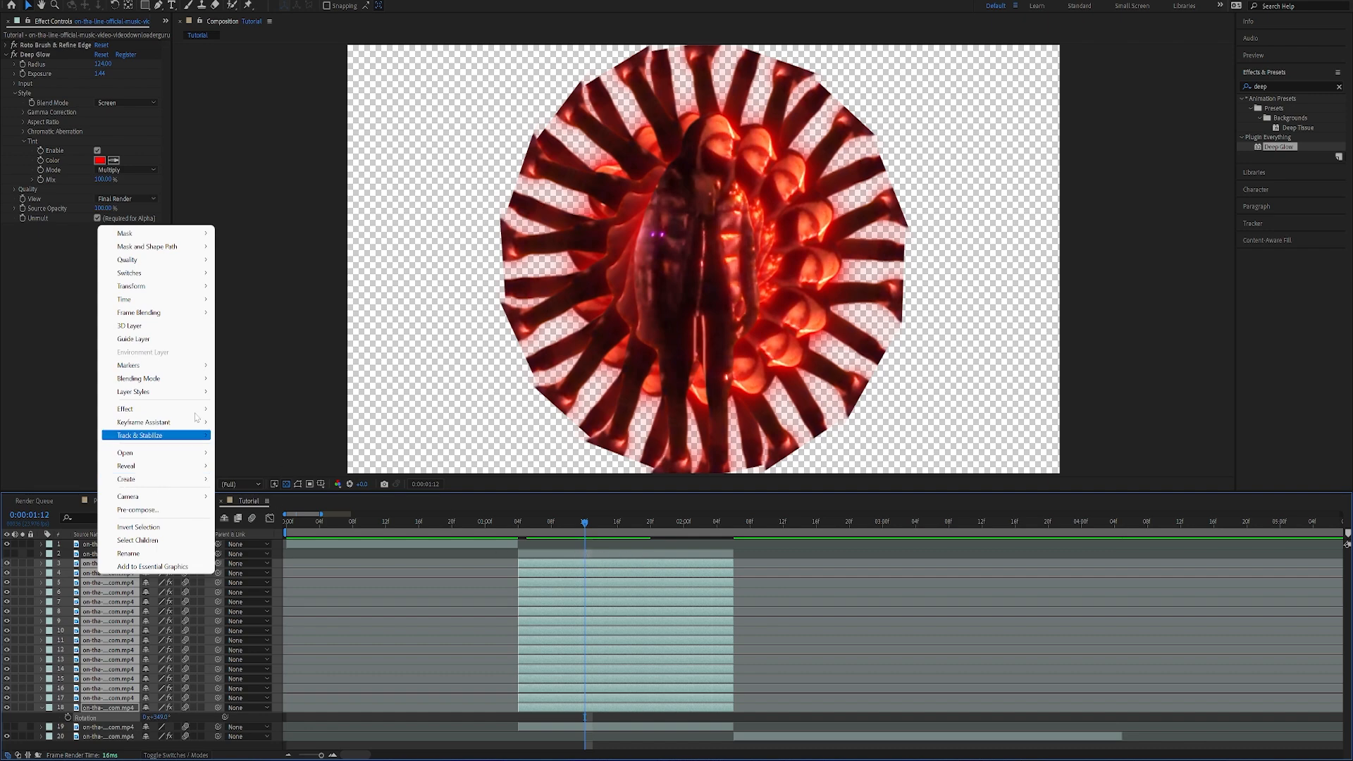
{"action": "left_click", "coordinate": [138, 510]}
{"action": "type", "text": "yeat"}
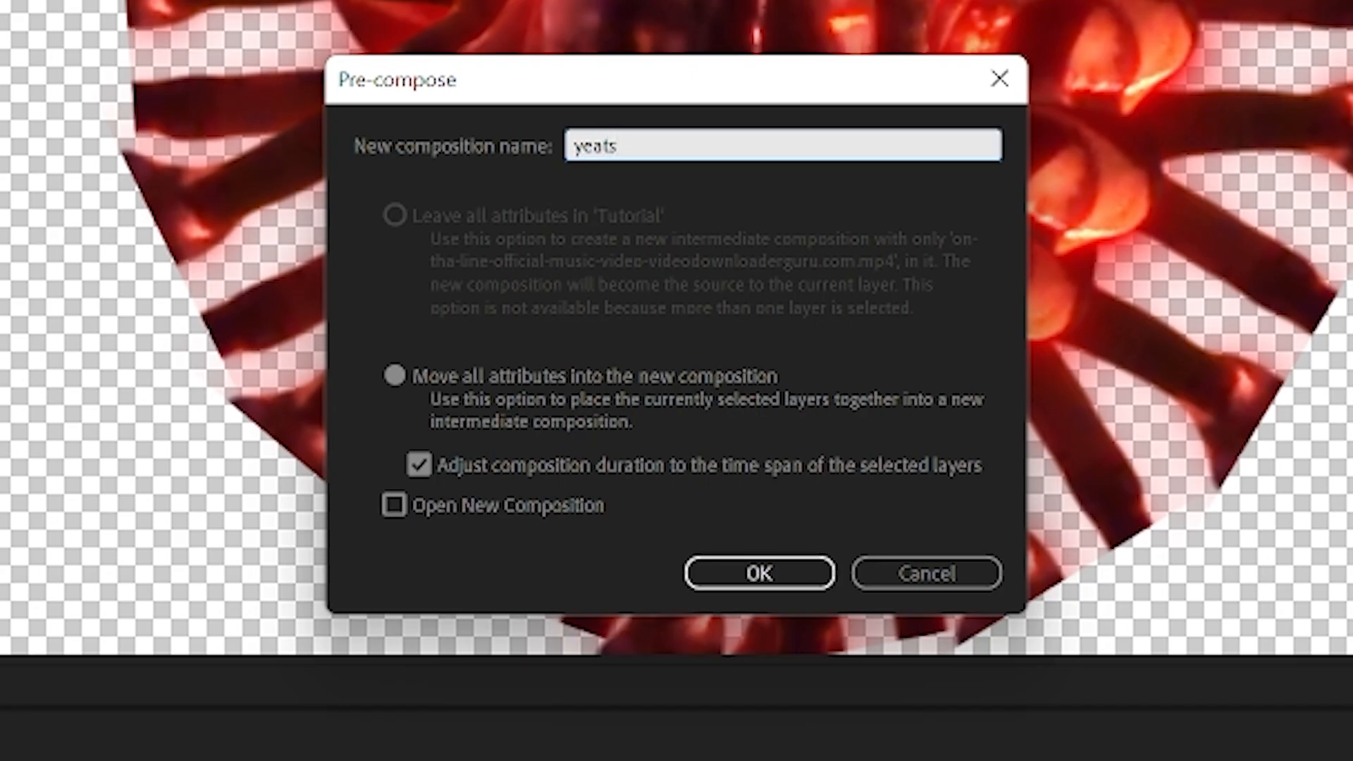
{"action": "key", "text": "Return"}
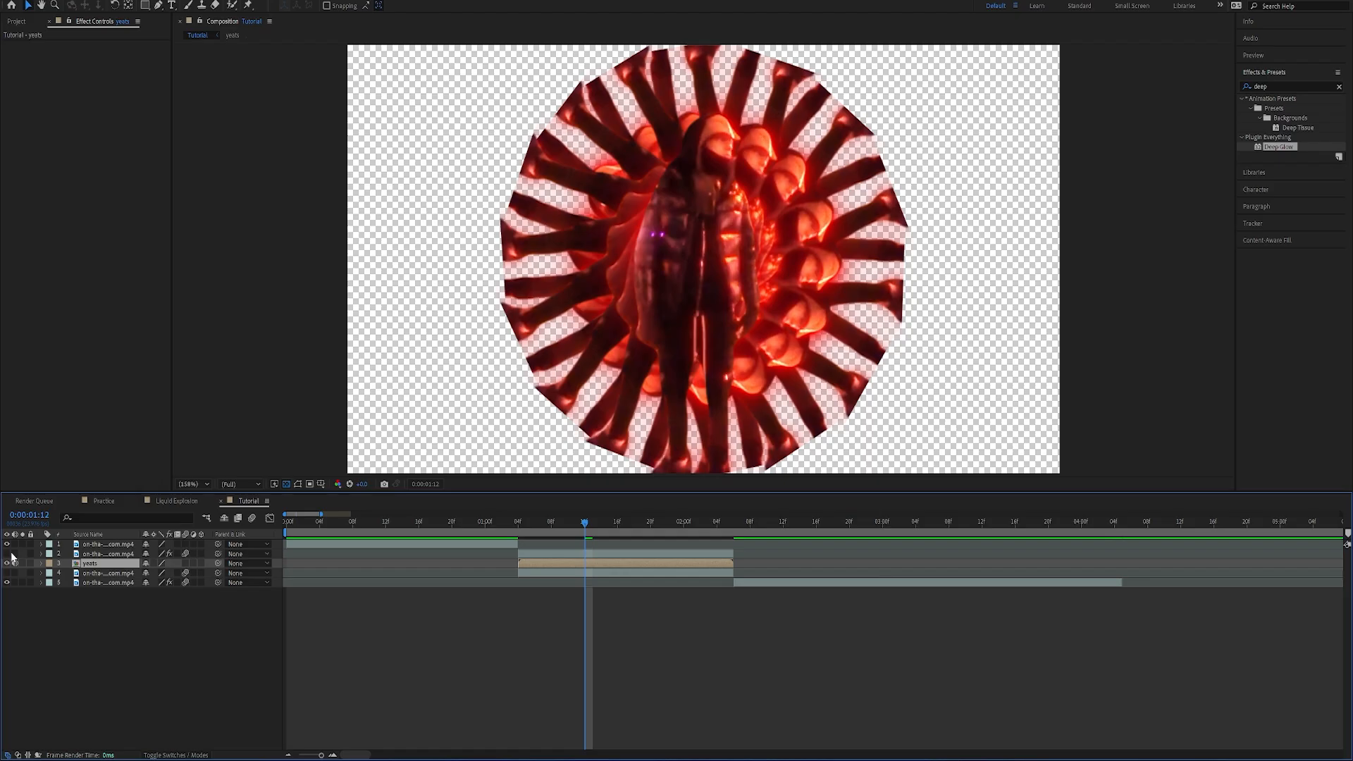
- Show the top cutout and the background clip again and preview the ring effect from the start of the yeats layer
{"action": "left_click", "coordinate": [7, 554]}
{"action": "left_click", "coordinate": [8, 574]}
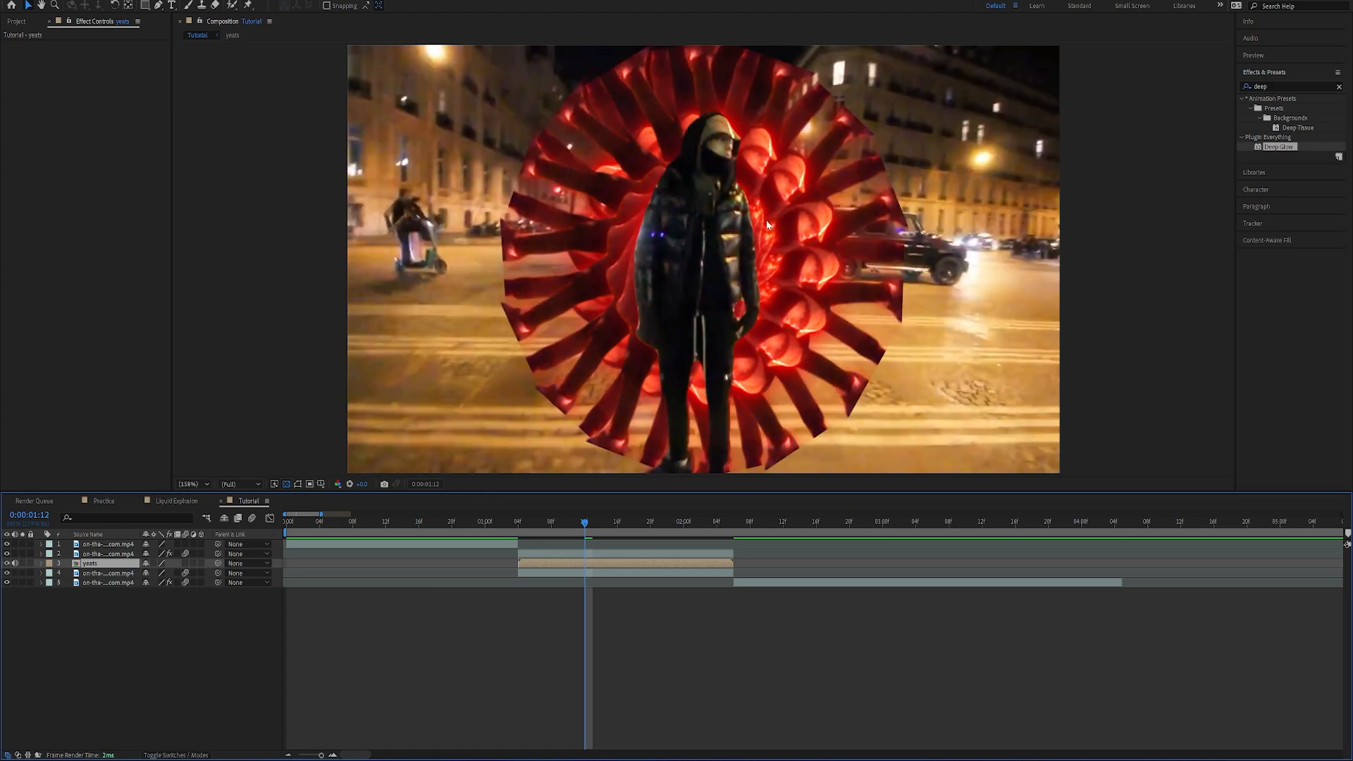
{"action": "left_click", "coordinate": [518, 523]}
{"action": "key", "text": "space"}
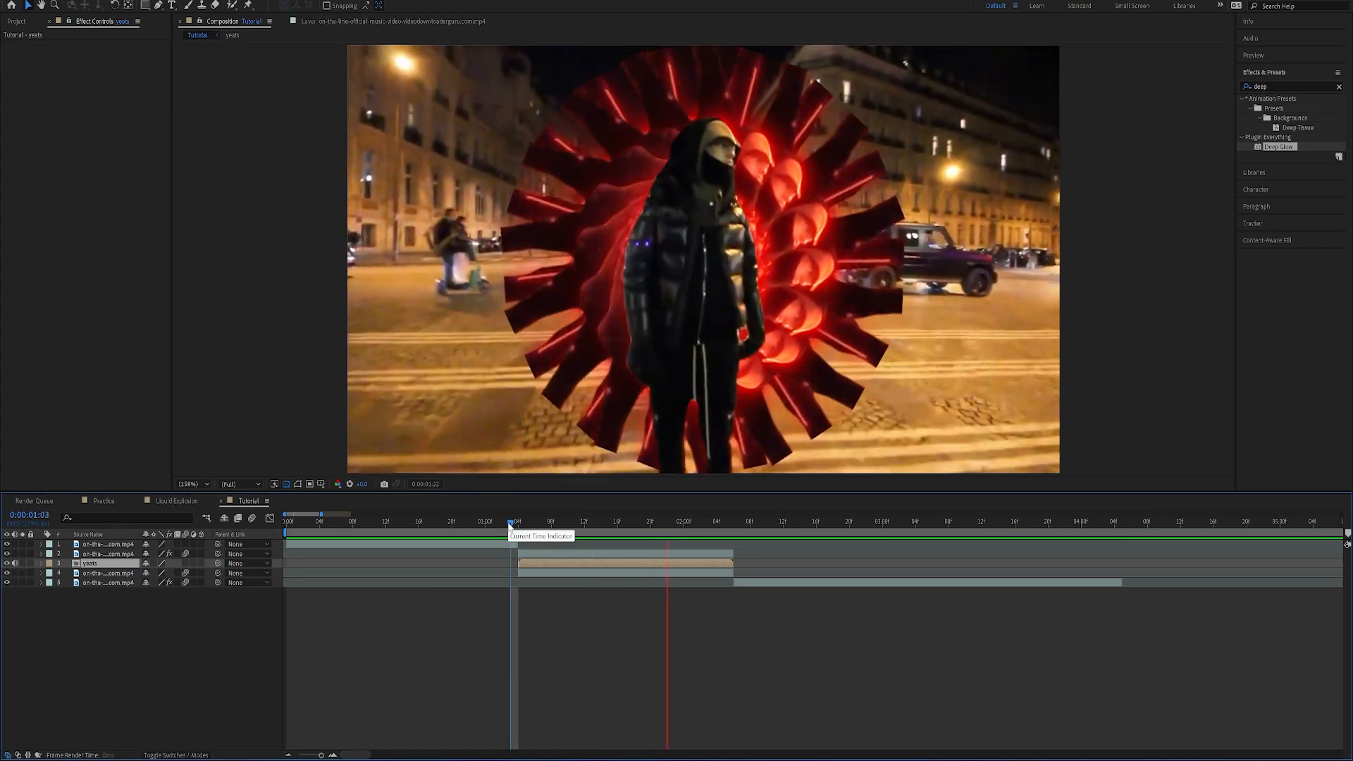
{"action": "key", "text": "space"}
- Apply Turbulent Displace to the yeats layer with Bulge displacement, amount 58, size 87 and complexity 2.2
{"action": "left_click", "coordinate": [551, 531]}
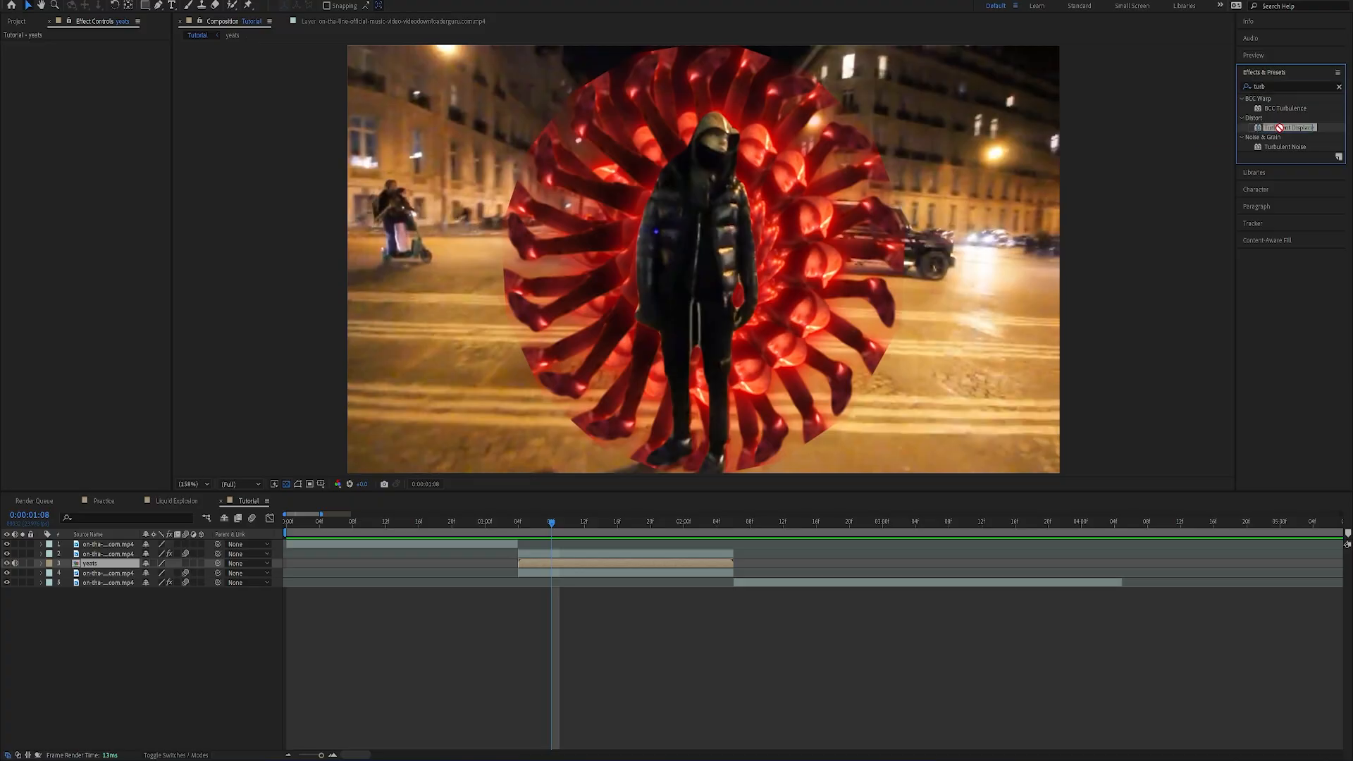
{"action": "left_click_drag", "start_coordinate": [1280, 127], "coordinate": [601, 564]}
{"action": "left_click", "coordinate": [125, 54]}
{"action": "left_click", "coordinate": [120, 93]}
{"action": "left_click", "coordinate": [125, 54]}
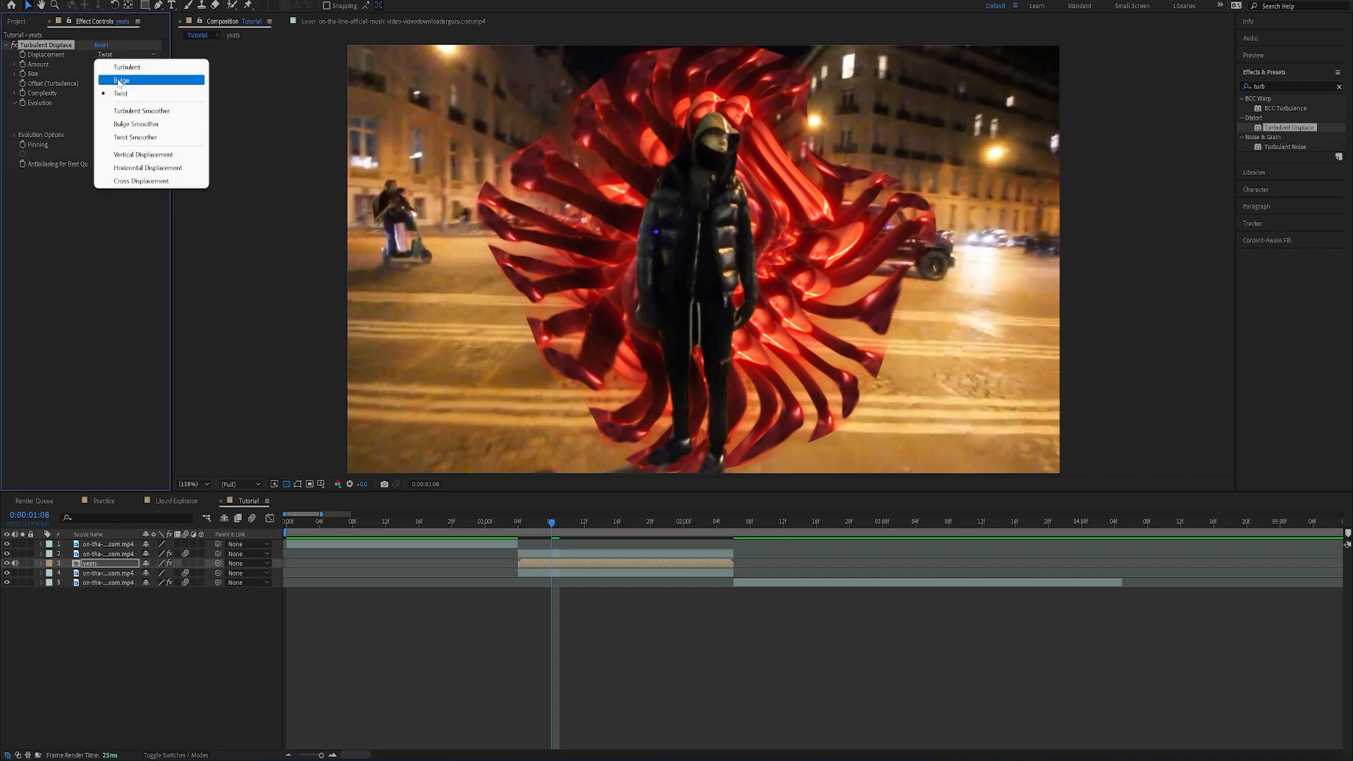
{"action": "left_click", "coordinate": [120, 81]}
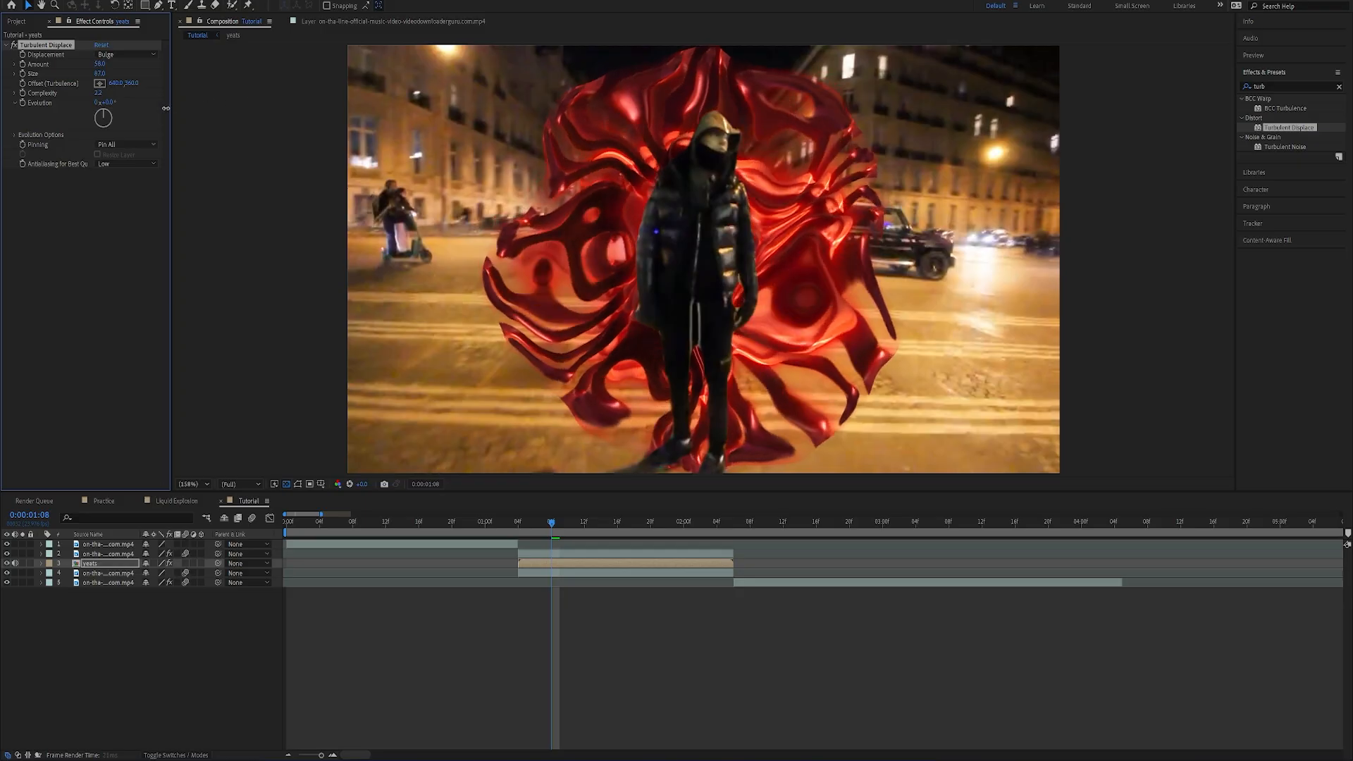
{"action": "left_click_drag", "start_coordinate": [368, 125], "coordinate": [200, 135]}
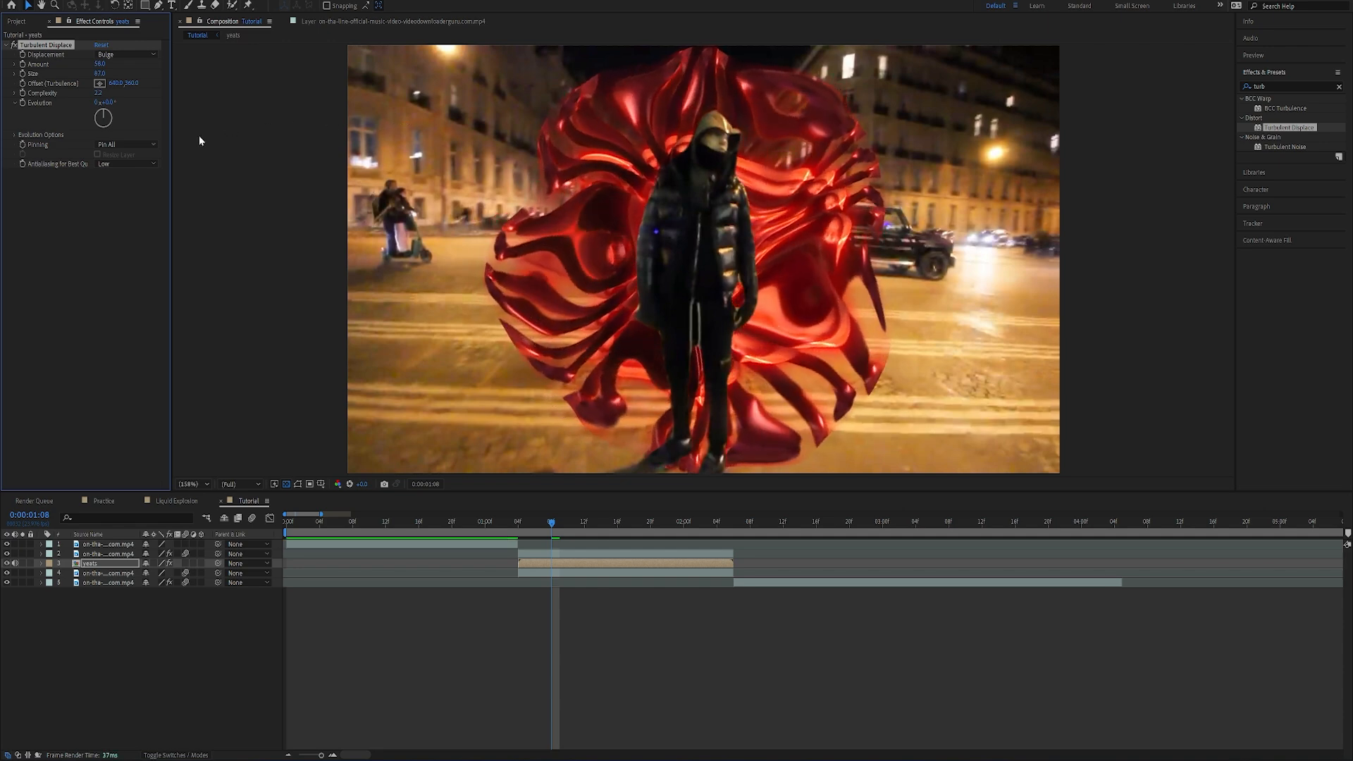
- Preview the distortion and start keyframes for Turbulent Displace amount, size and complexity at 0:00:01:17
{"action": "key", "text": "space"}
{"action": "left_click", "coordinate": [23, 78]}
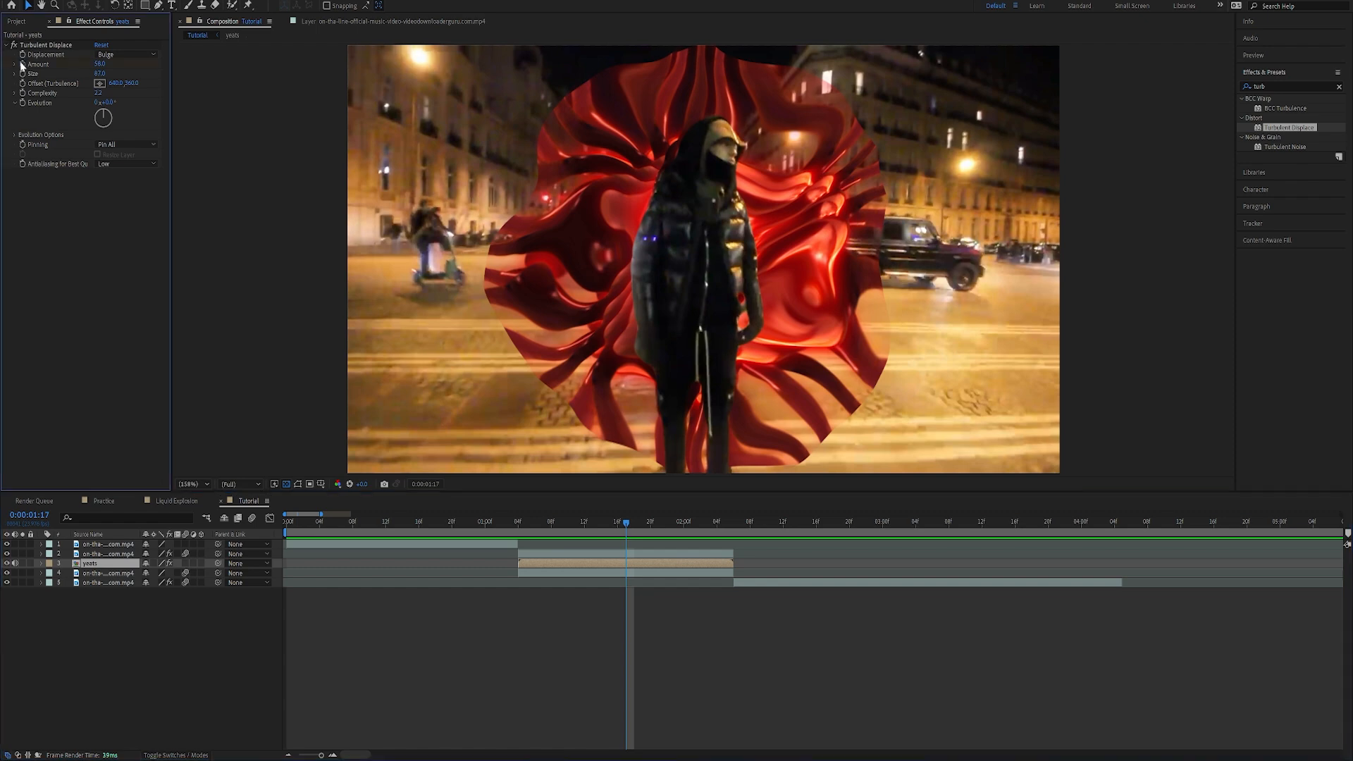
{"action": "left_click", "coordinate": [23, 93]}
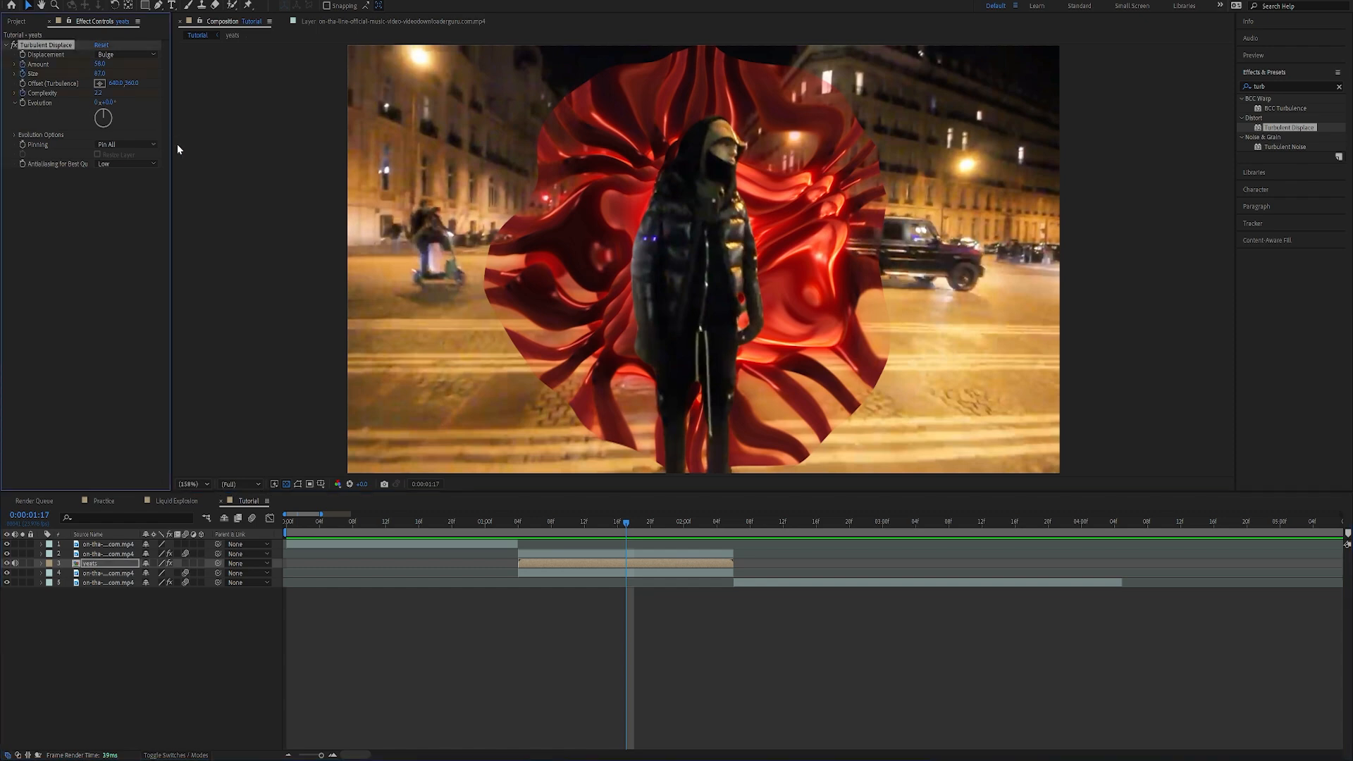
{"action": "key", "text": "u"}
- Keyframe Turbulent Displace to amount 62 and size 63 near the yeats layer's end, and amount 15 and size 43 at 0:00:01:17
{"action": "left_click_drag", "start_coordinate": [626, 523], "coordinate": [725, 525]}
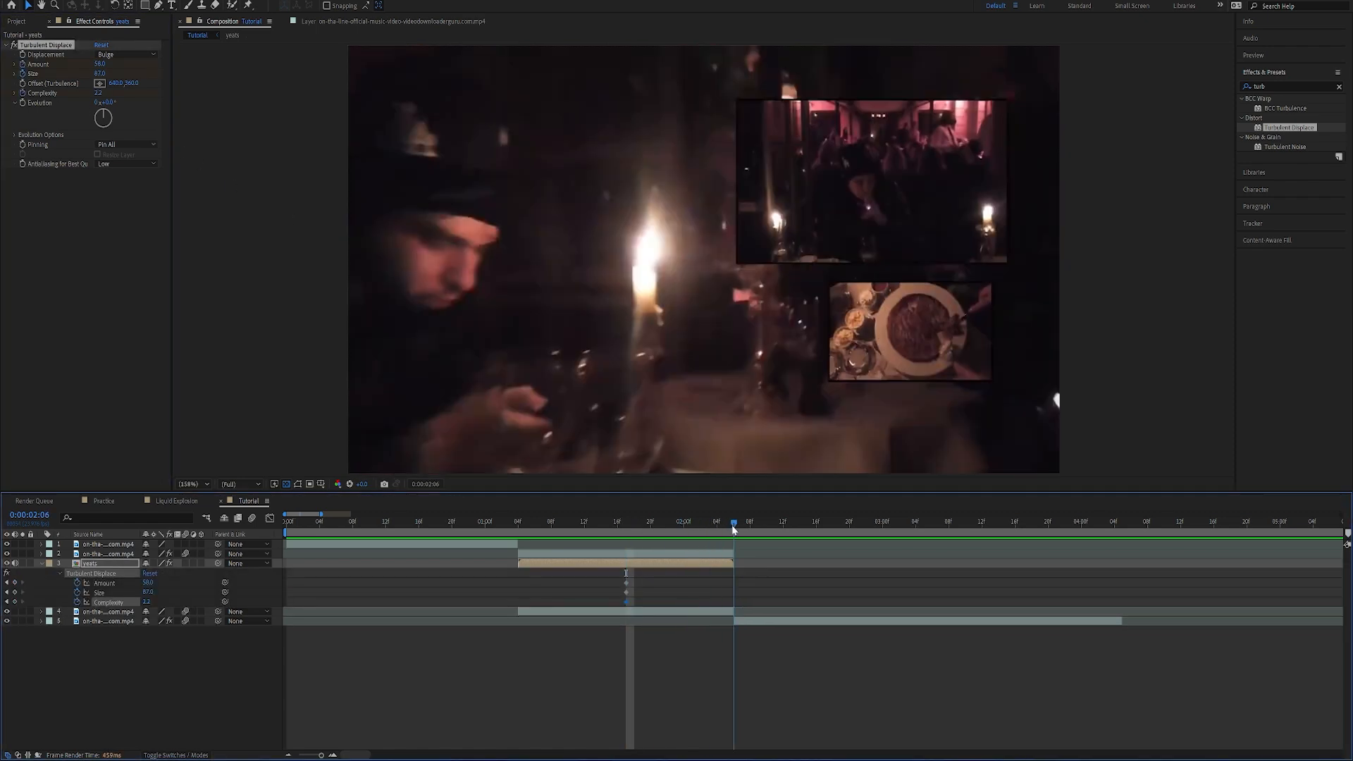
{"action": "mouse_move", "coordinate": [99, 63]}
{"action": "left_mouse_down"}
{"action": "mouse_move", "coordinate": [126, 65]}
{"action": "mouse_move", "coordinate": [106, 80]}
{"action": "left_mouse_up"}
{"action": "left_click_drag", "start_coordinate": [725, 523], "coordinate": [623, 534]}
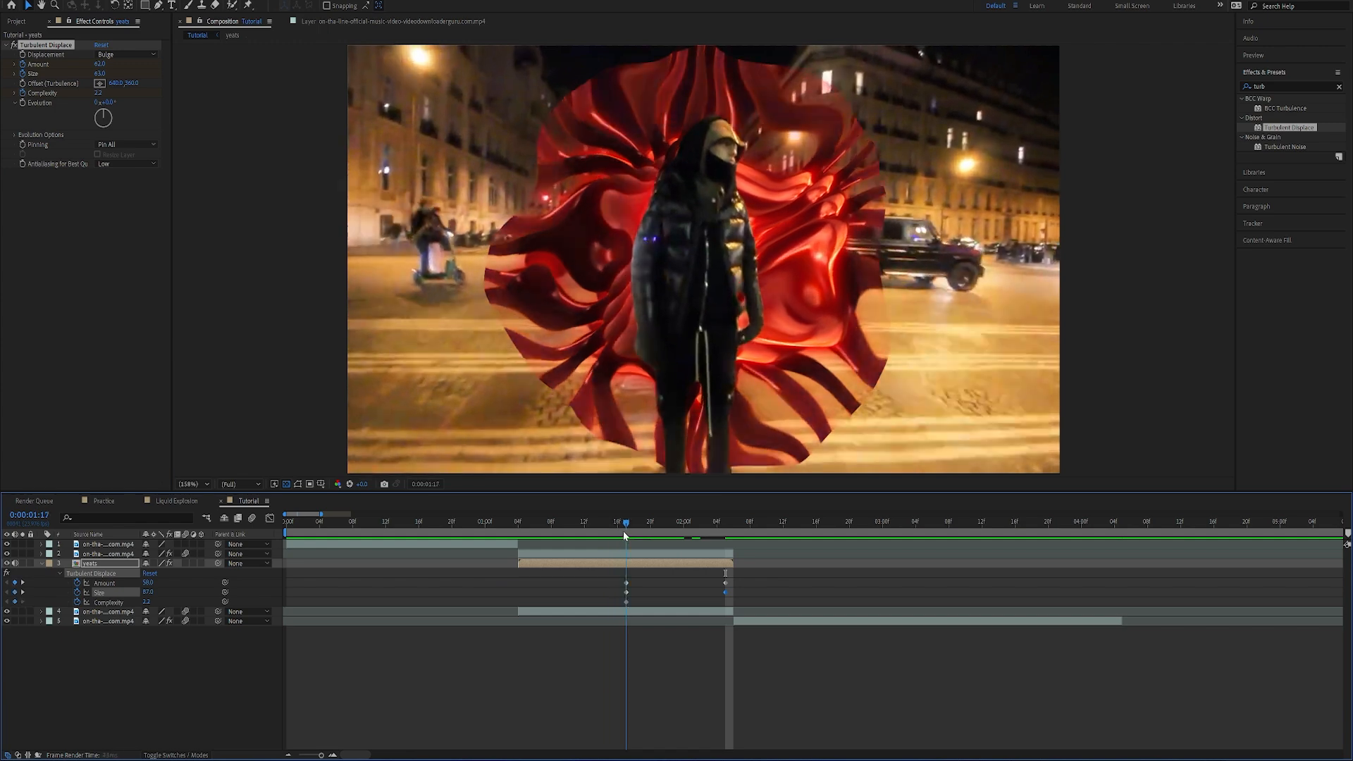
{"action": "left_click_drag", "start_coordinate": [100, 64], "coordinate": [77, 74]}
- Keyframe the yeats layer's scale from 23% at 0:00:01:17 to fill the frame near its end, and preview the growth
{"action": "key", "text": "s"}
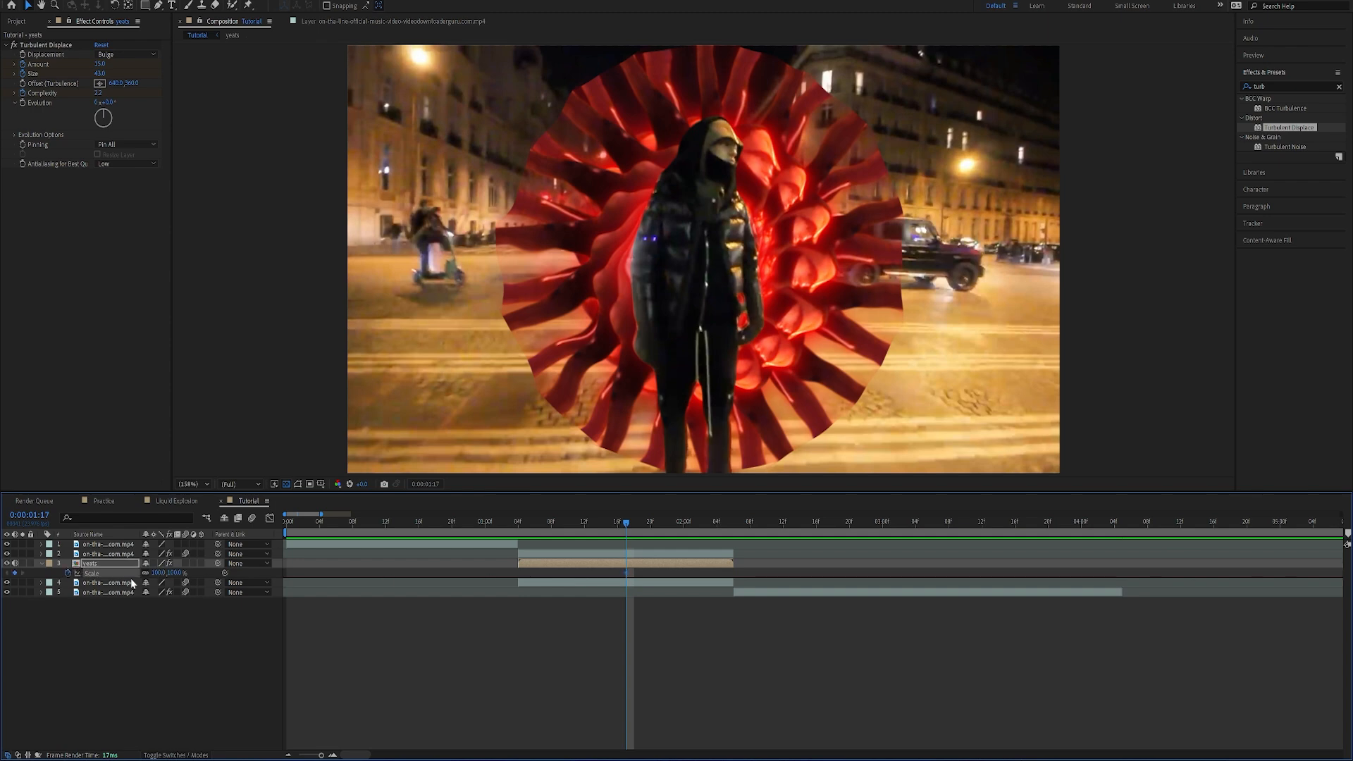
{"action": "left_click_drag", "start_coordinate": [164, 575], "coordinate": [128, 580]}
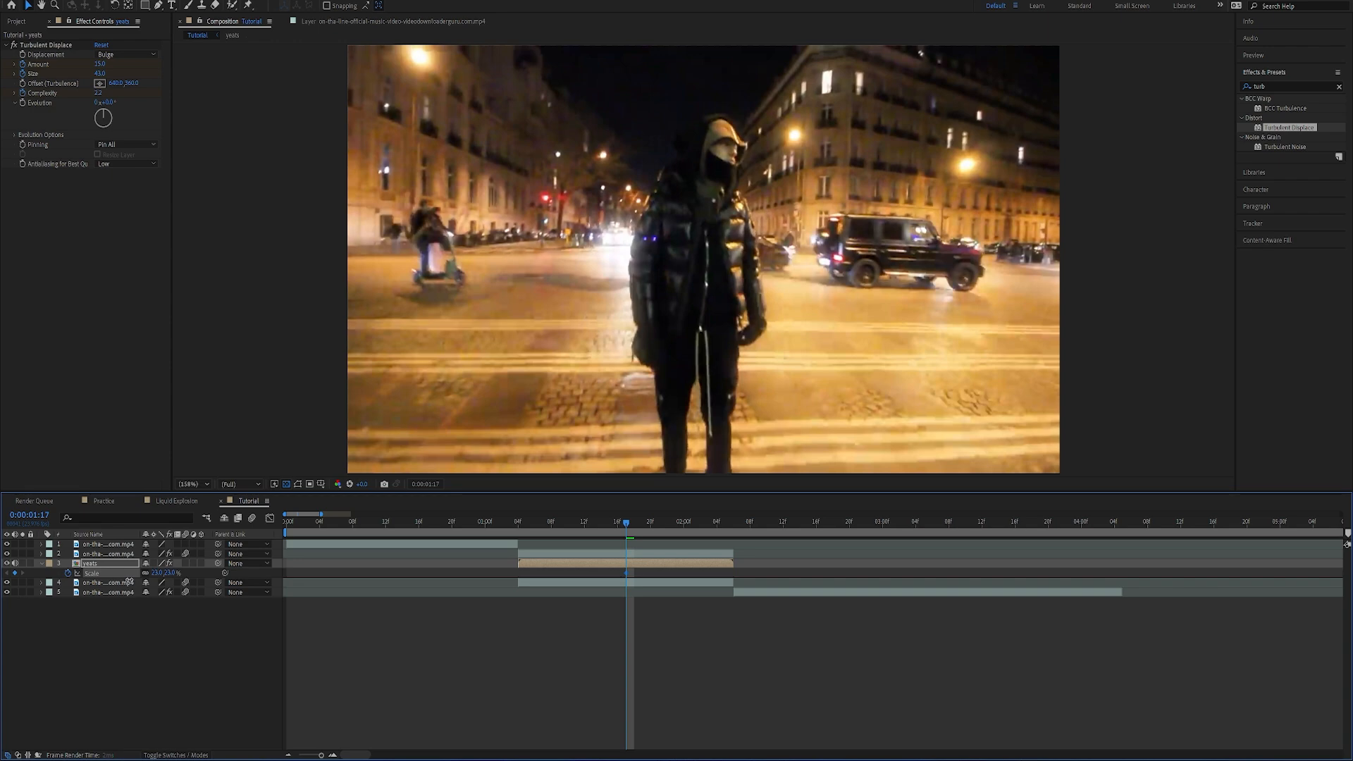
{"action": "left_click", "coordinate": [726, 527]}
{"action": "left_click_drag", "start_coordinate": [162, 575], "coordinate": [278, 574]}
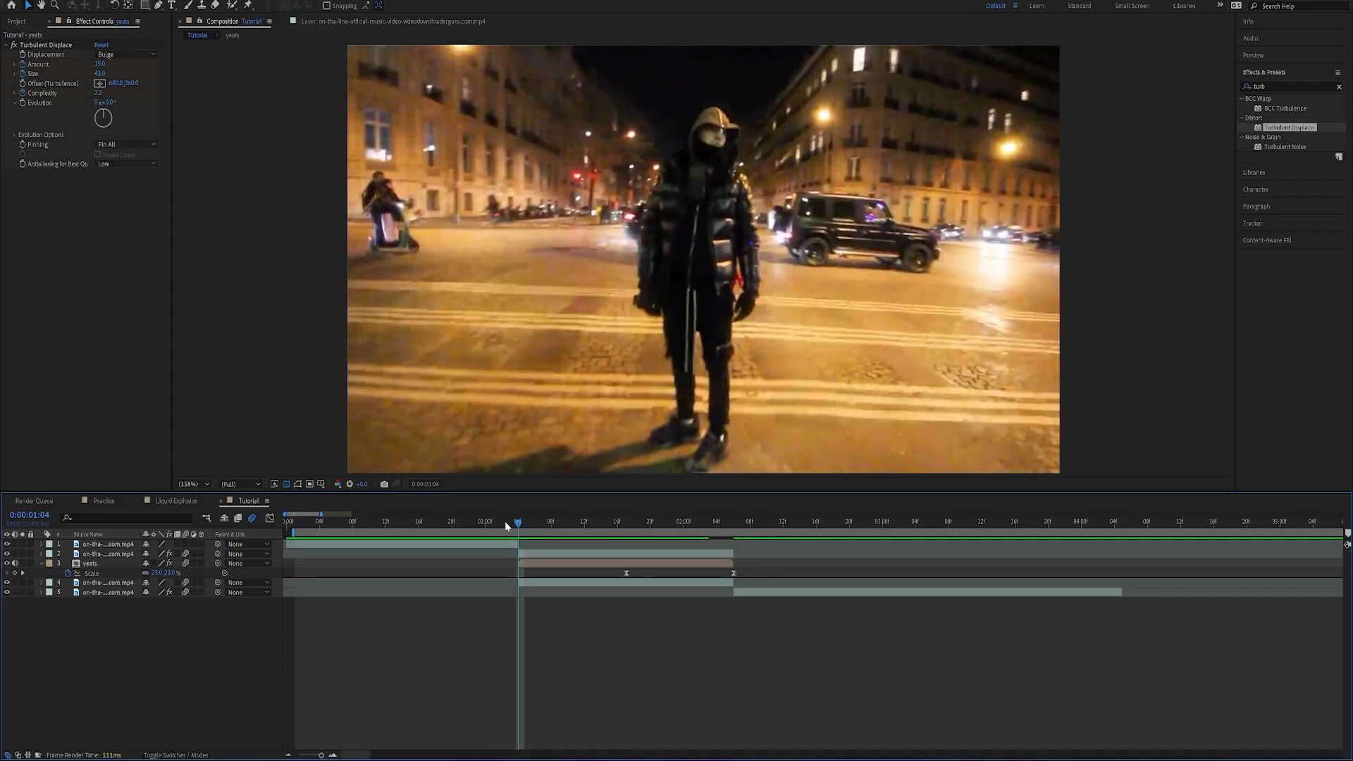
{"action": "left_click", "coordinate": [483, 523]}
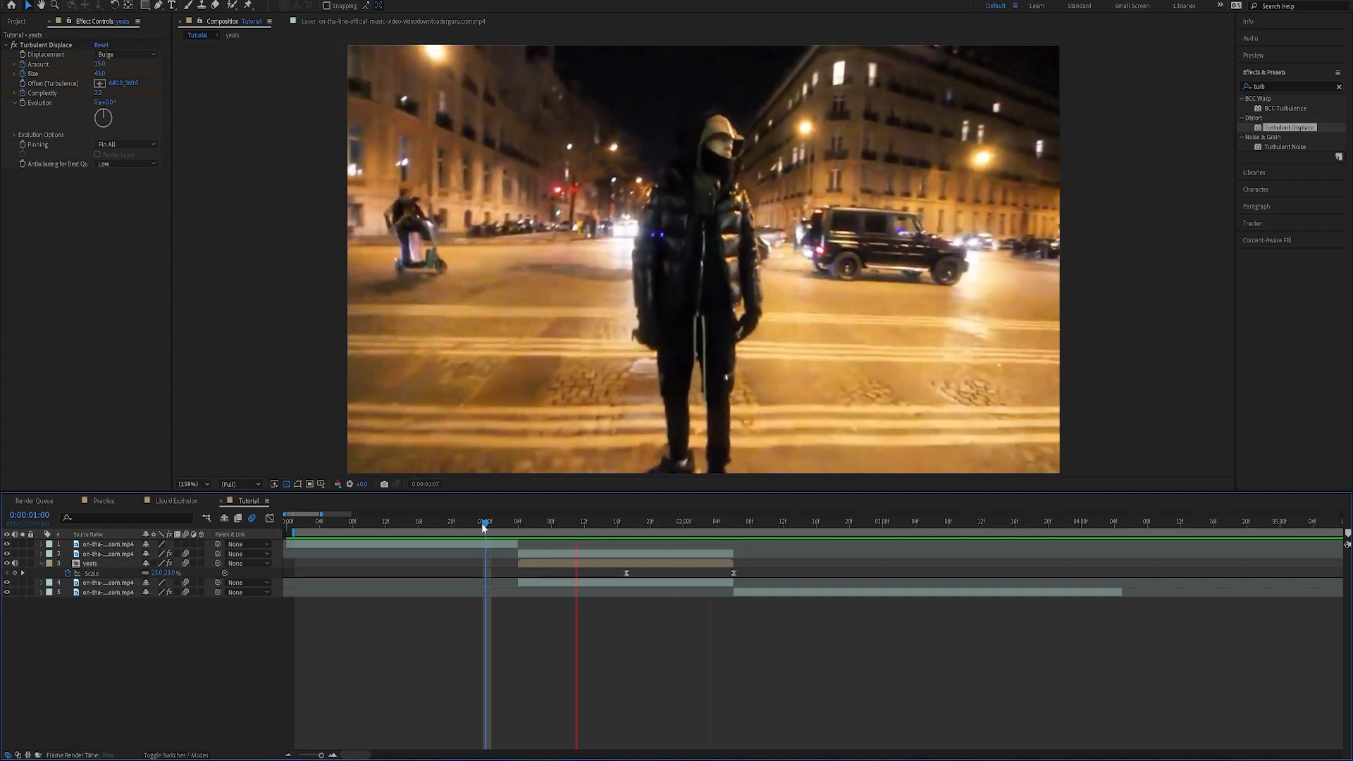
{"action": "left_click", "coordinate": [517, 525]}
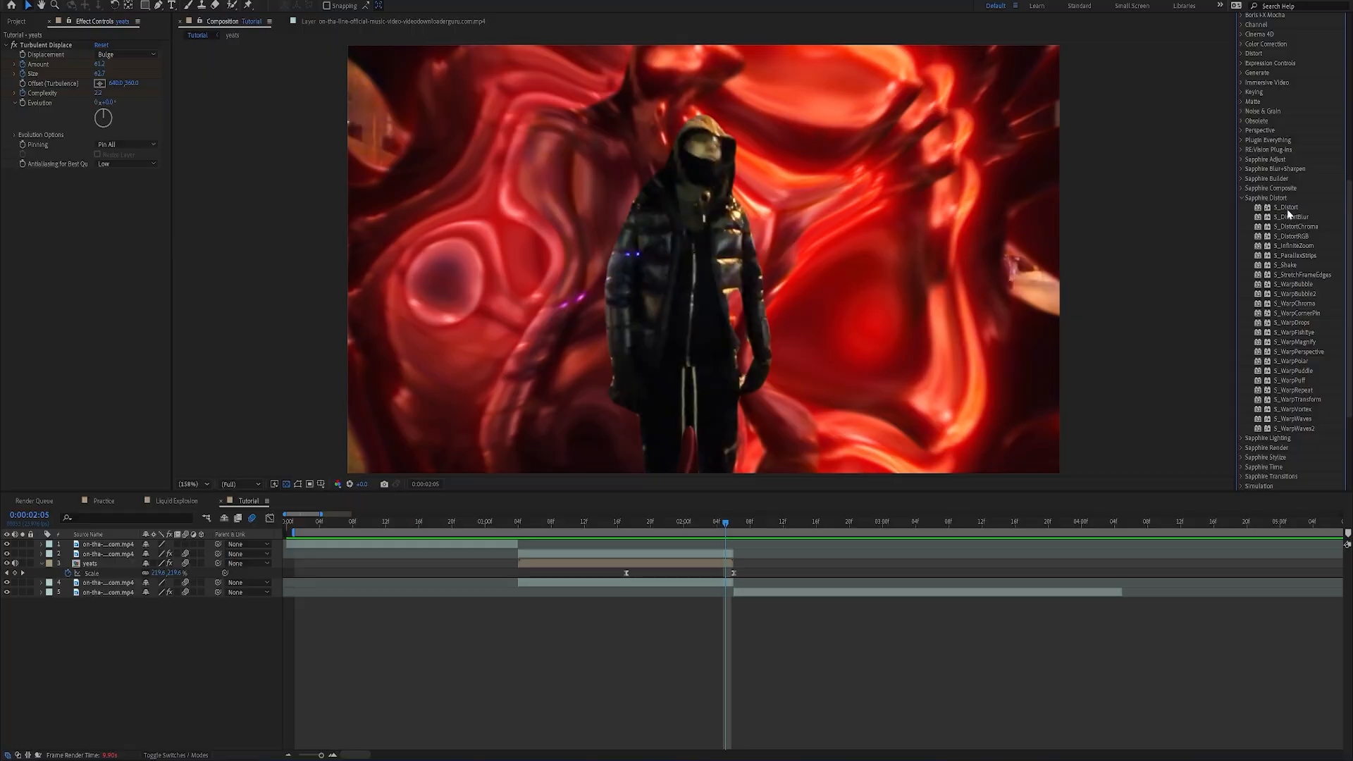
- Try CC Blobbylize on the yeats layer and adjust its softness and cut away
{"action": "left_click_drag", "start_coordinate": [1290, 214], "coordinate": [695, 530]}
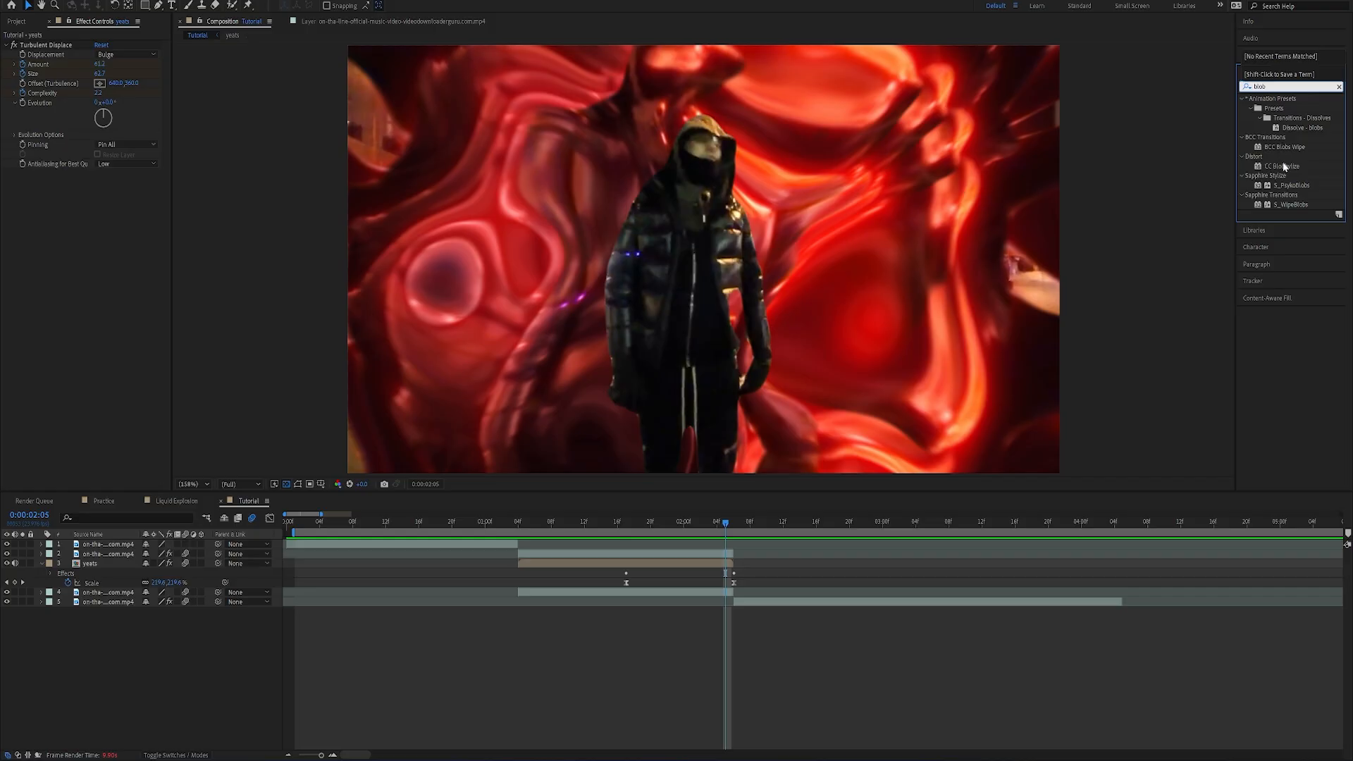
{"action": "left_click_drag", "start_coordinate": [1282, 166], "coordinate": [759, 563]}
{"action": "key", "text": "Page_Up"}
{"action": "key", "text": "Page_Up"}
{"action": "left_click", "coordinate": [20, 184]}
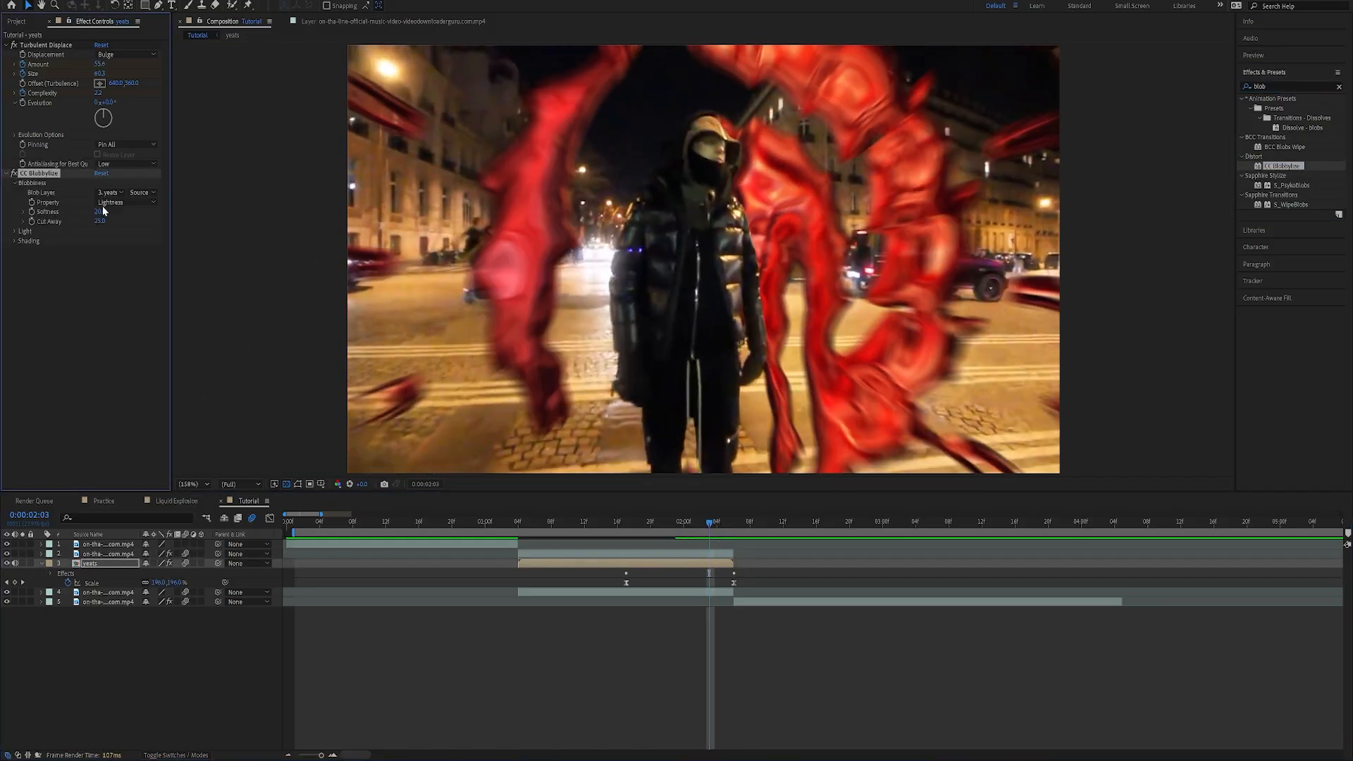
{"action": "mouse_move", "coordinate": [99, 211]}
{"action": "left_mouse_down"}
{"action": "mouse_move", "coordinate": [117, 221]}
{"action": "mouse_move", "coordinate": [99, 221]}
{"action": "left_mouse_up"}
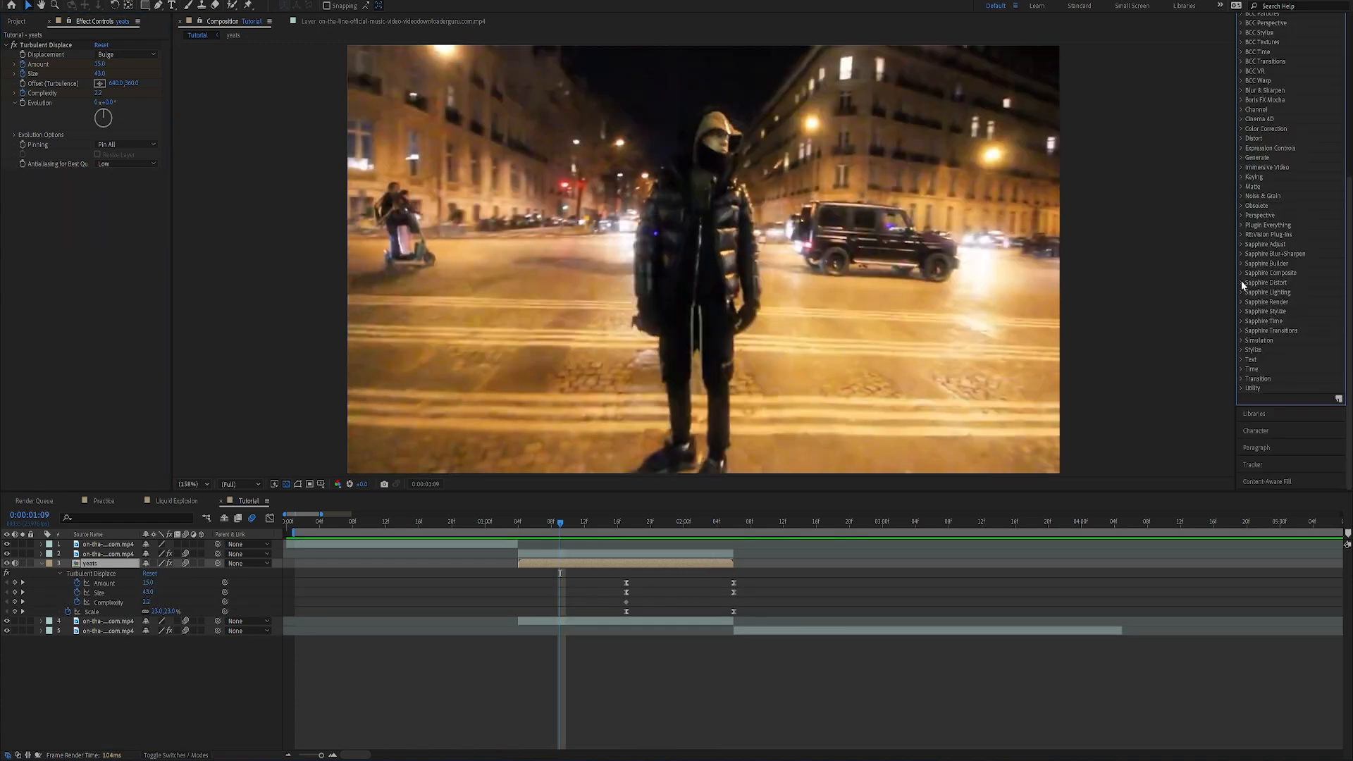
- Apply S_Distort to the yeats layer and lower its amount to a slightly negative value
{"action": "left_click", "coordinate": [1244, 283]}
{"action": "left_click_drag", "start_coordinate": [1289, 295], "coordinate": [587, 564]}
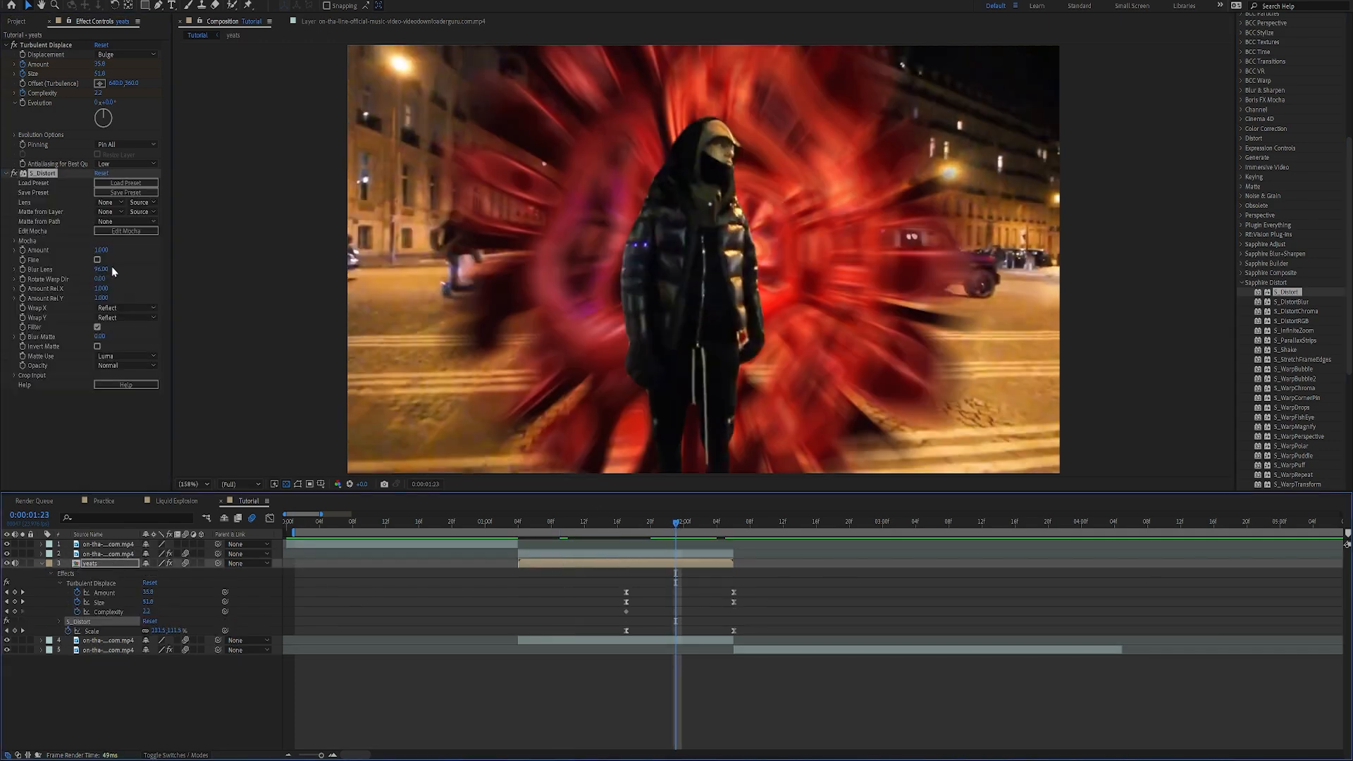
{"action": "left_click_drag", "start_coordinate": [100, 251], "coordinate": [76, 266]}
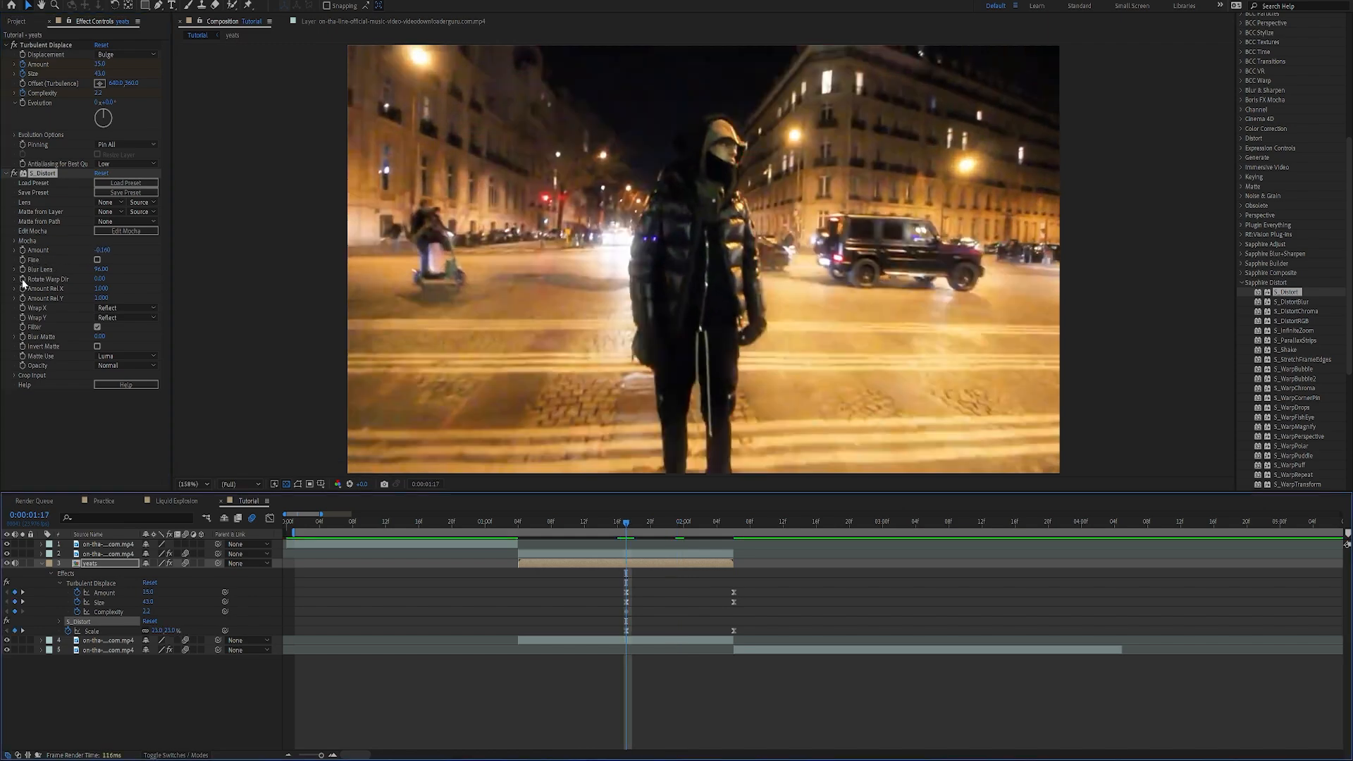
- Keyframe S_Distort's amount, blur lens and warp rotation on the yeats layer from 0:00:01:17 to its end, rotating the warp to 225, with eased keyframes
{"action": "left_click", "coordinate": [22, 282]}
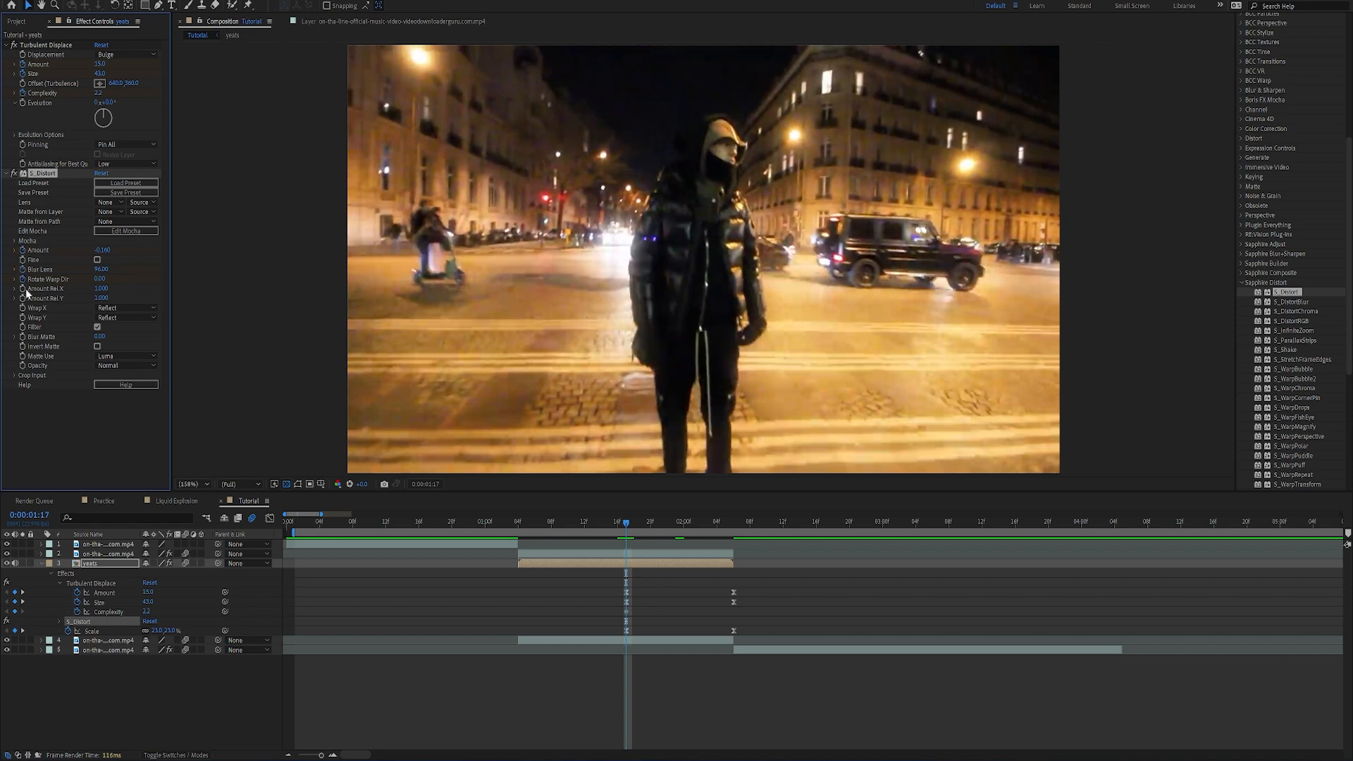
{"action": "key", "text": "space"}
{"action": "left_click_drag", "start_coordinate": [104, 279], "coordinate": [222, 285]}
{"action": "left_click_drag", "start_coordinate": [104, 270], "coordinate": [116, 260]}
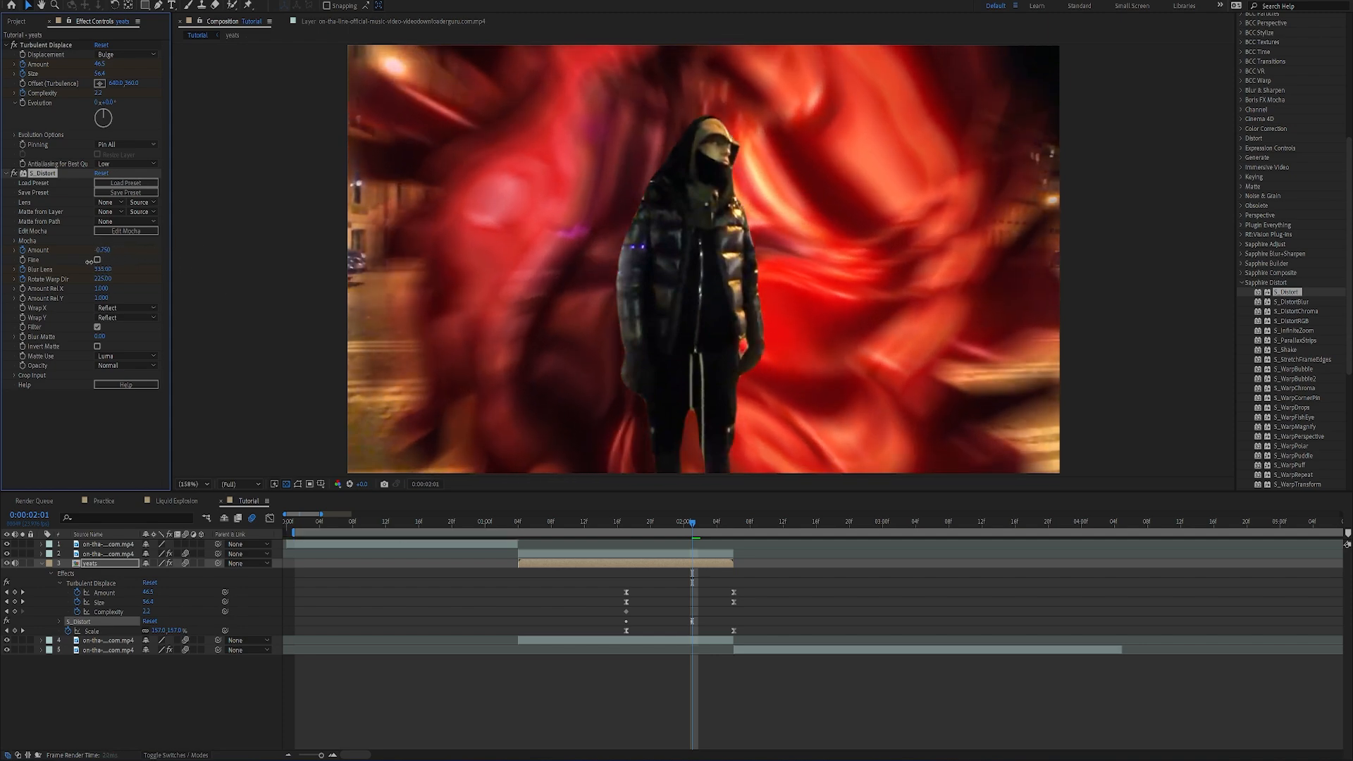
{"action": "key", "text": "i"}
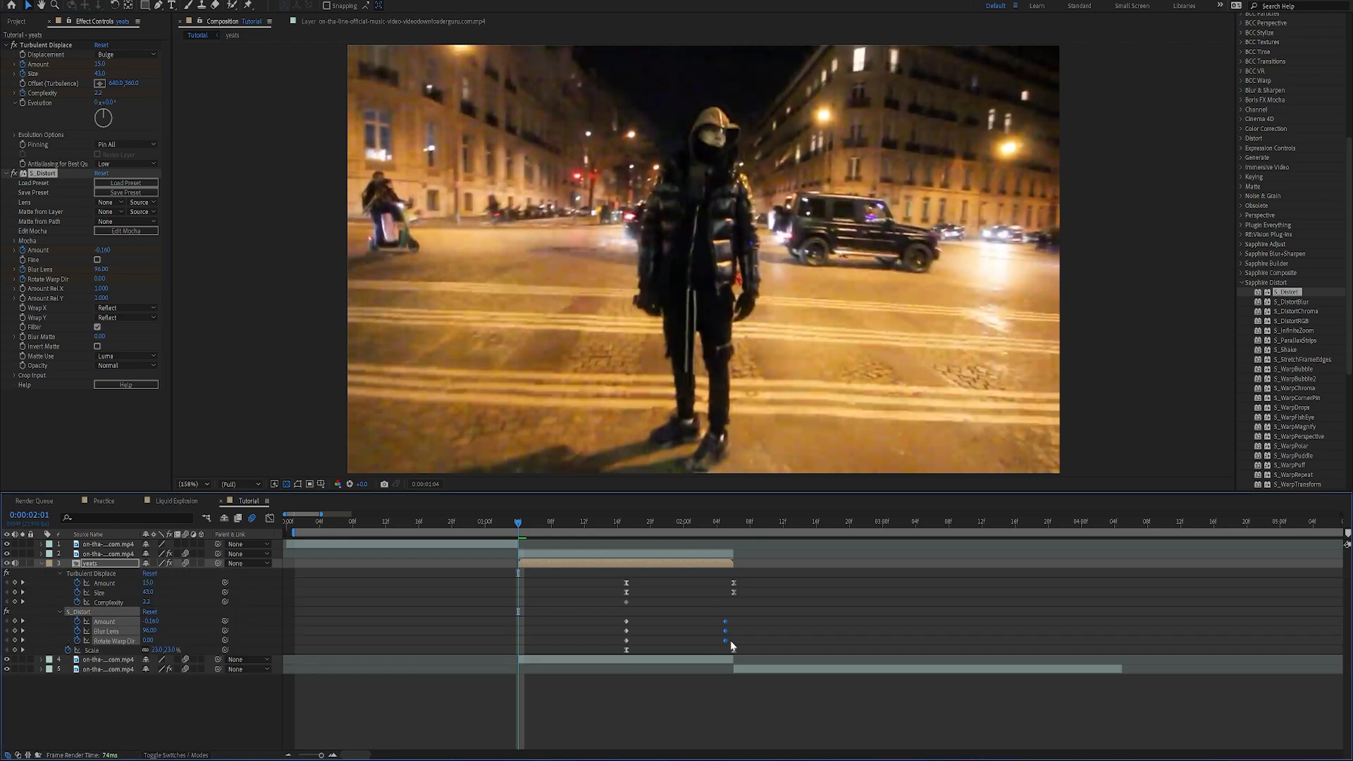
{"action": "left_click_drag", "start_coordinate": [749, 612], "coordinate": [604, 641]}
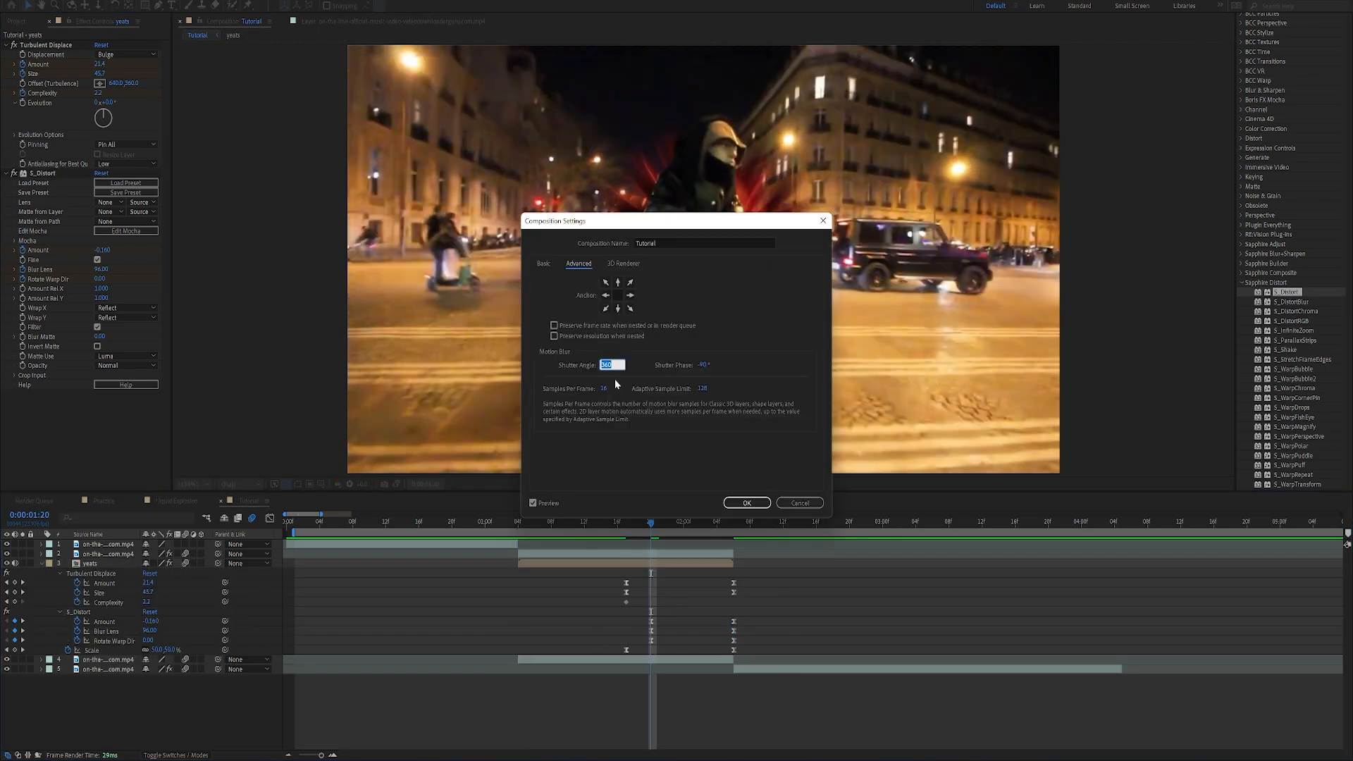
- Set a new motion blur shutter angle in the Tutorial composition's advanced settings
{"action": "left_click_drag", "start_coordinate": [646, 227], "coordinate": [618, 207]}
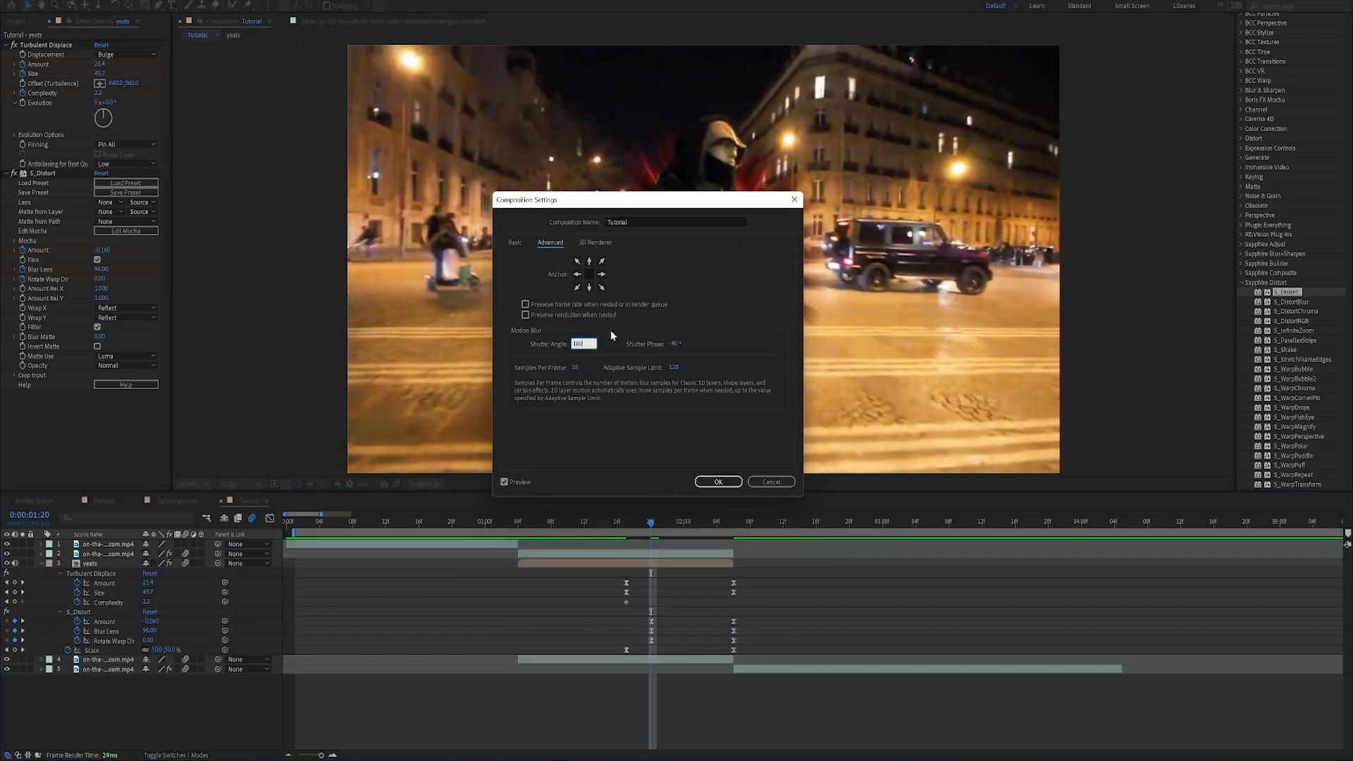
{"action": "left_click", "coordinate": [718, 482]}
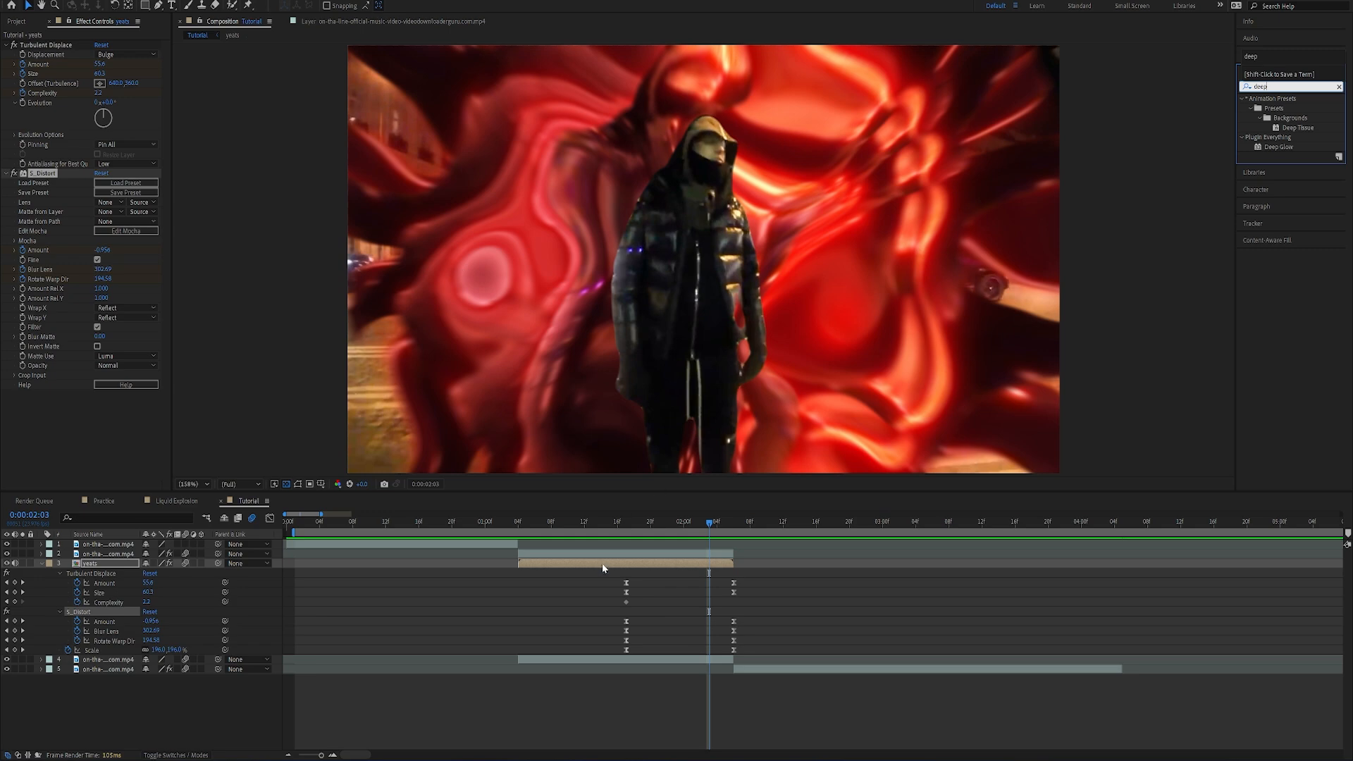
- Give the yeats layer the red-tinted Deep Glow from its precomp with a lower exposure, and add S_Flicker
{"action": "double_click", "coordinate": [603, 564]}
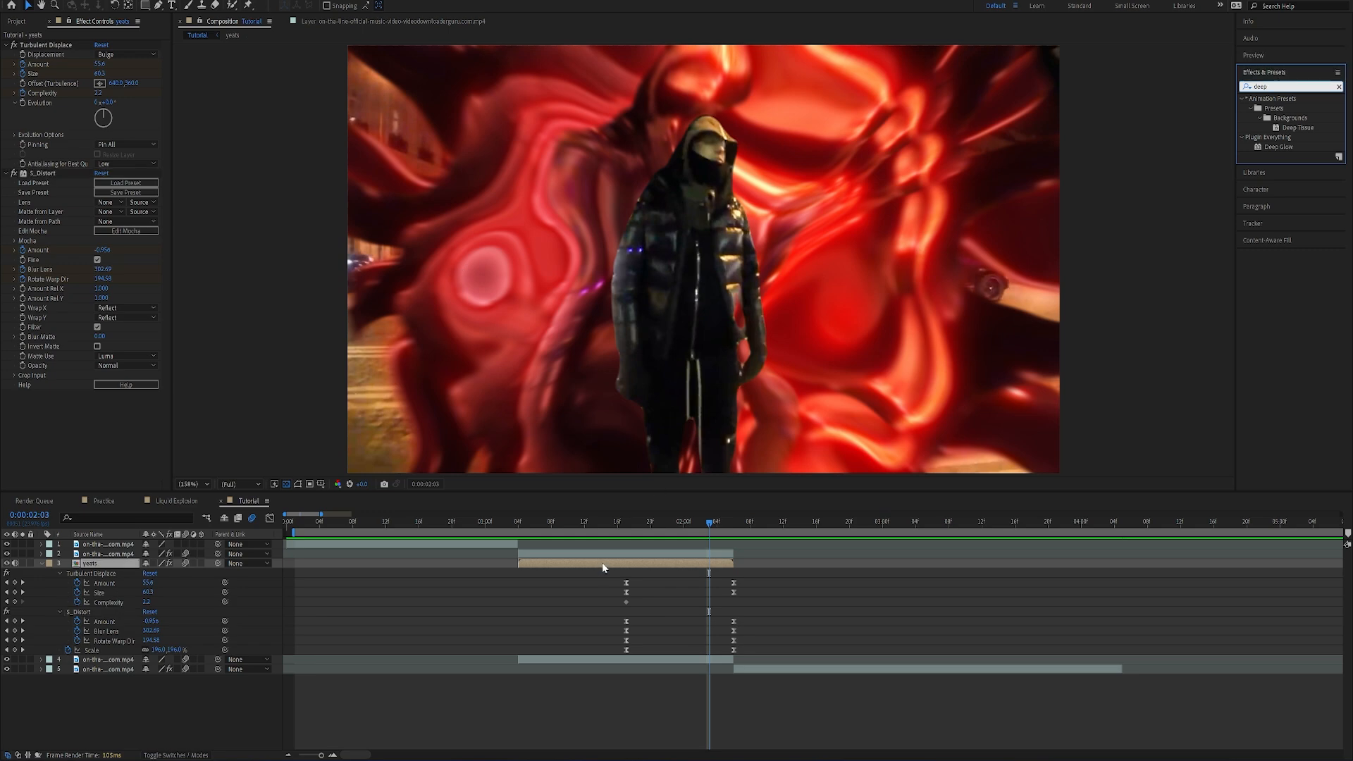
{"action": "left_click", "coordinate": [40, 283]}
{"action": "left_click", "coordinate": [243, 501]}
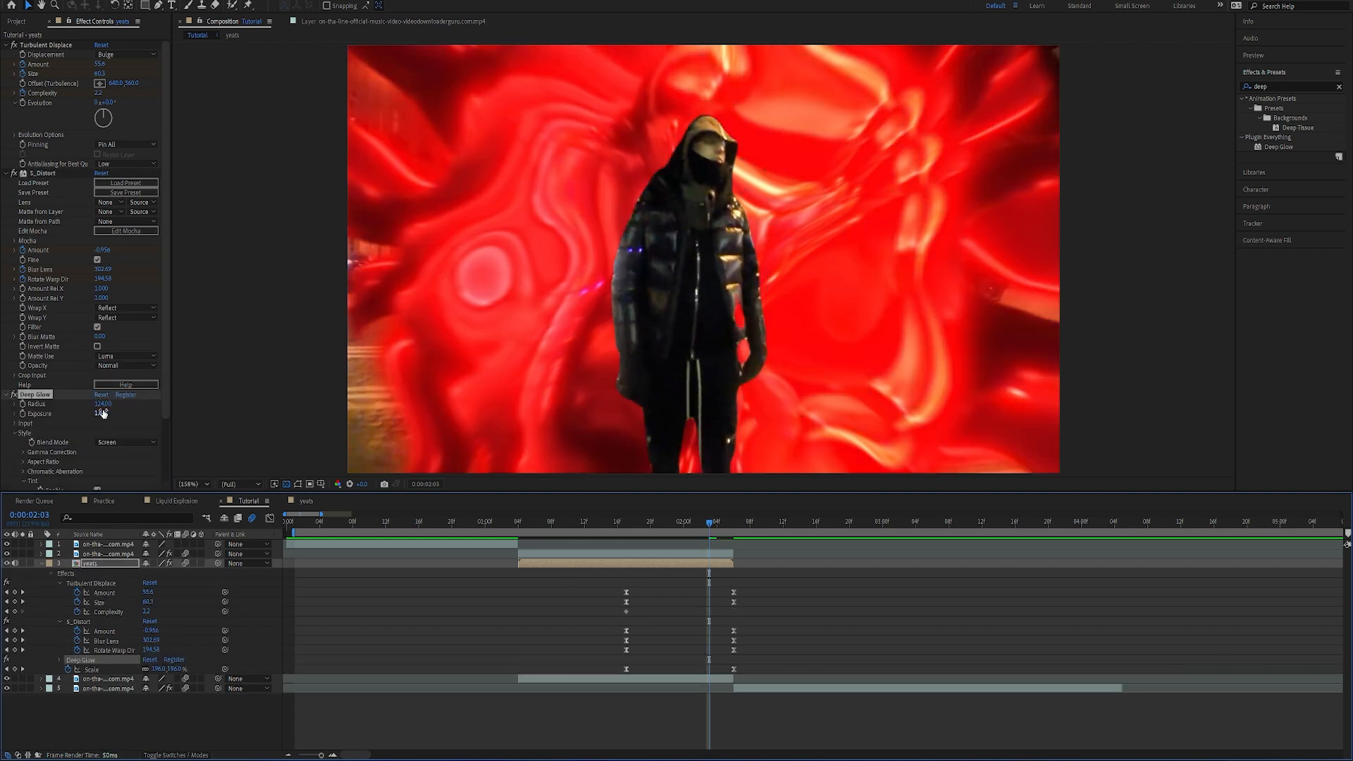
{"action": "left_click_drag", "start_coordinate": [102, 414], "coordinate": [30, 422]}
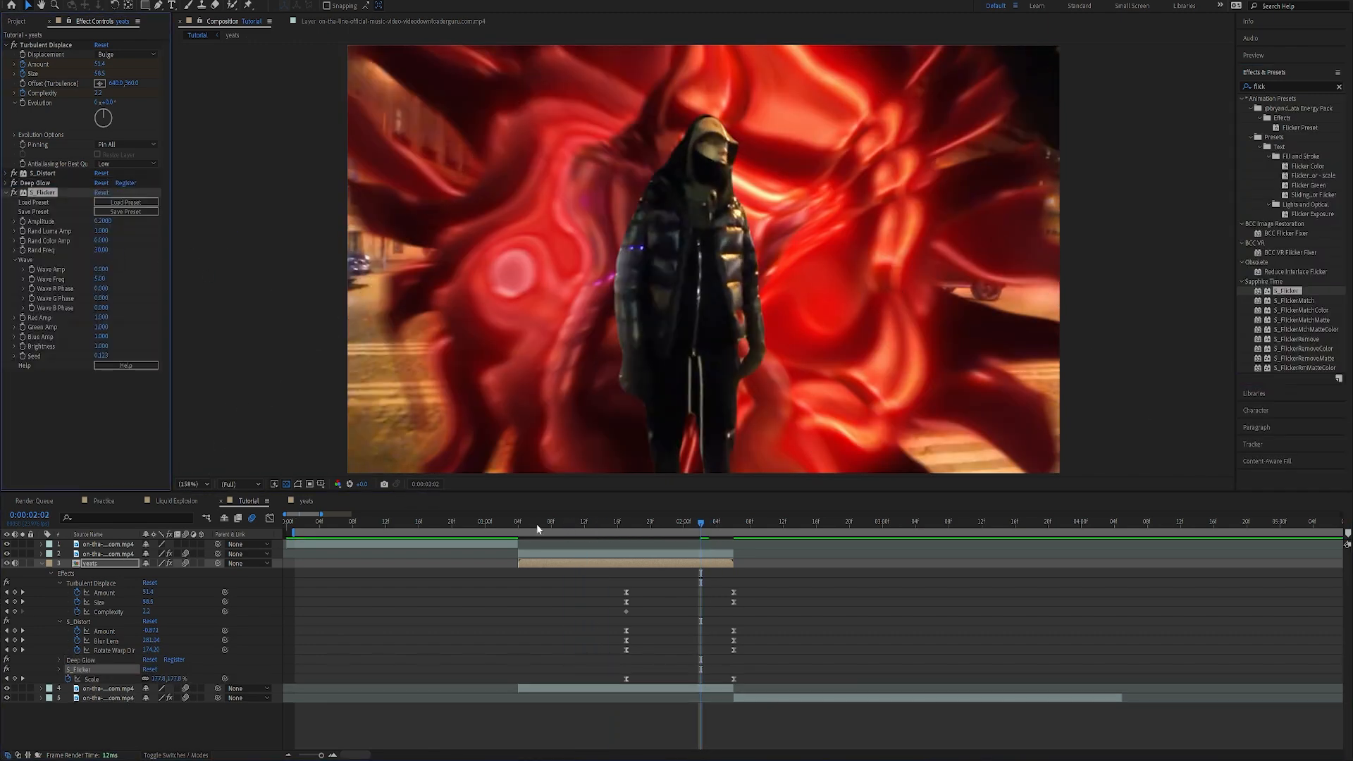
- Review the flickering burst and compare it with the rotoscoped figure layer hidden and shown
{"action": "left_click_drag", "start_coordinate": [545, 531], "coordinate": [518, 529]}
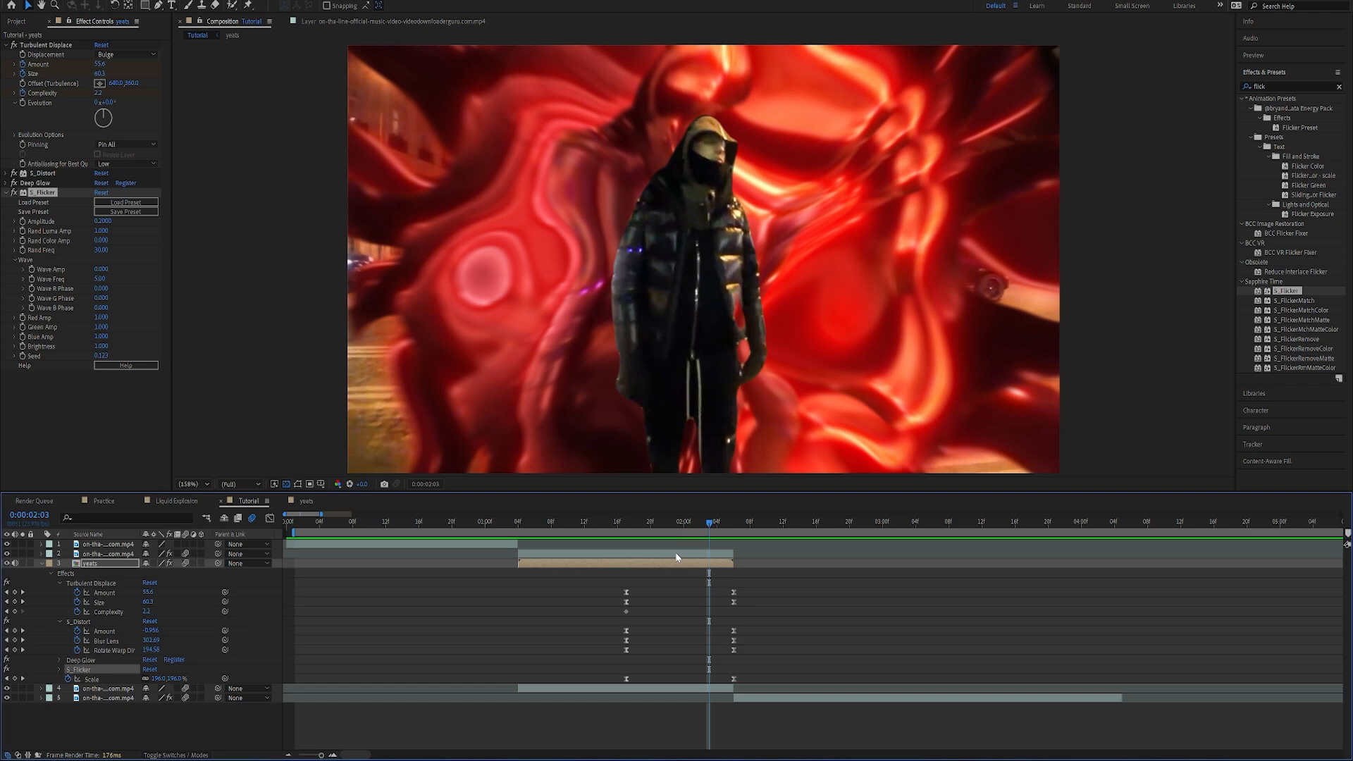
{"action": "left_click", "coordinate": [677, 557]}
{"action": "left_click", "coordinate": [8, 555]}
{"action": "left_click", "coordinate": [7, 555]}
{"action": "left_click", "coordinate": [7, 555]}
{"action": "left_click", "coordinate": [8, 555]}
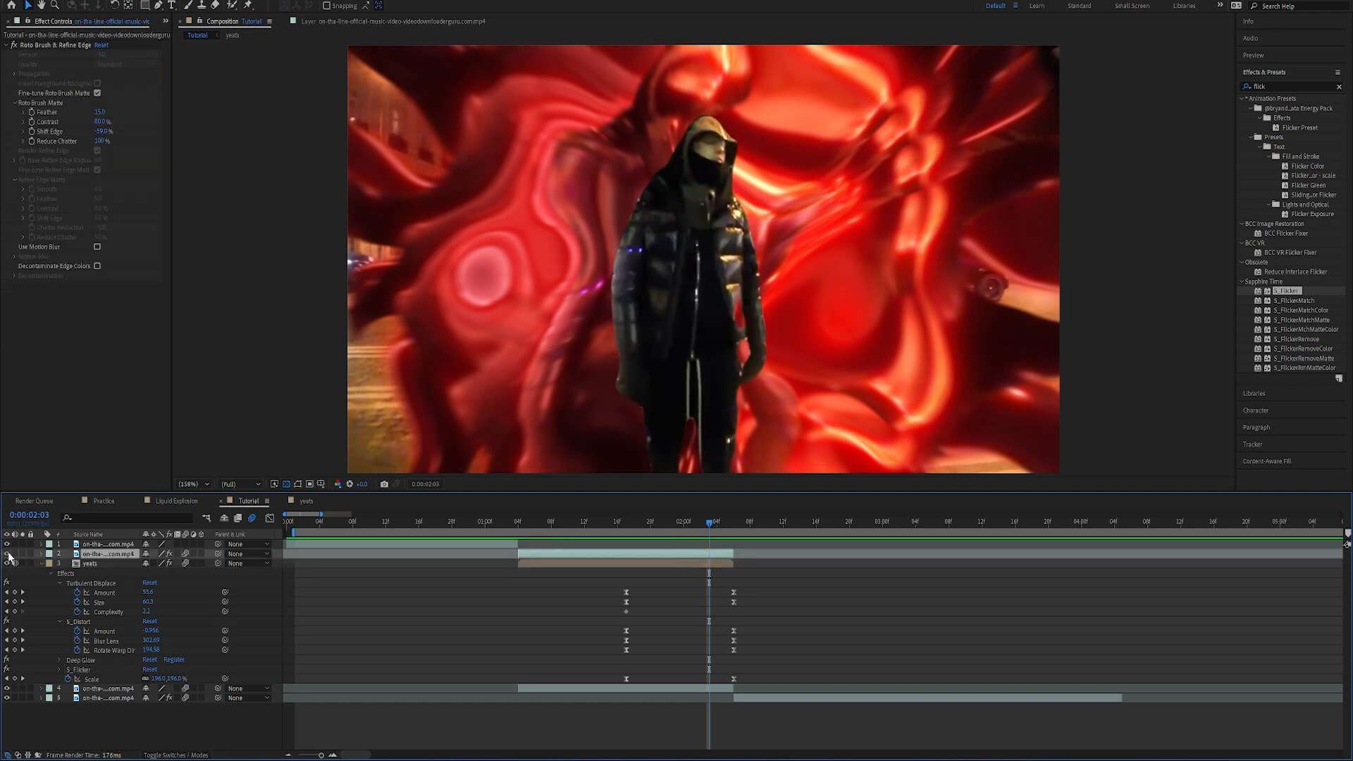
- Find S_DistortChroma among the Sapphire Distort effects and apply it to the background footage in layer 4
{"action": "left_click", "coordinate": [1339, 87]}
{"action": "scroll", "coordinate": [1243, 281], "scroll_direction": "down", "scroll_amount": 3}
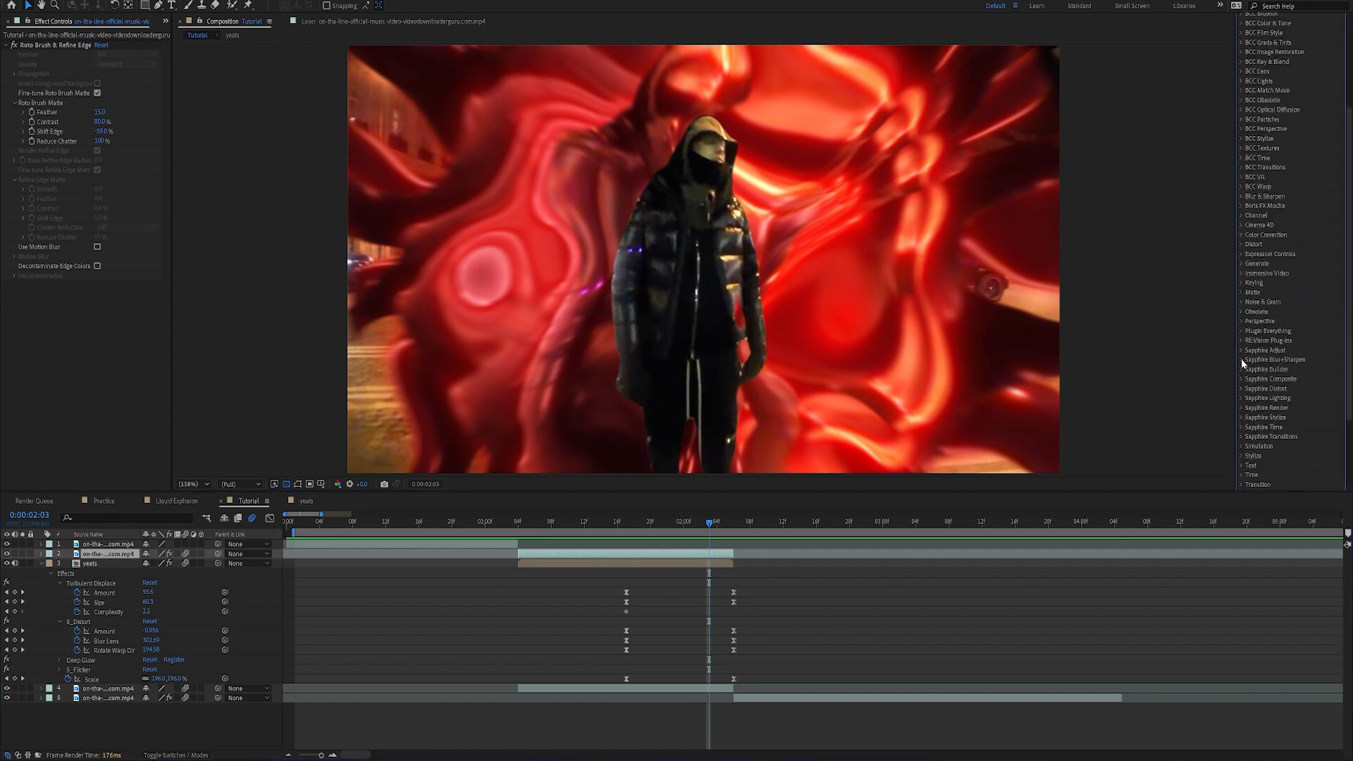
{"action": "left_click", "coordinate": [1241, 388]}
{"action": "scroll", "coordinate": [1269, 318], "scroll_direction": "down", "scroll_amount": 5}
{"action": "left_click", "coordinate": [1290, 333]}
{"action": "left_click", "coordinate": [687, 523]}
{"action": "left_click_drag", "start_coordinate": [1296, 198], "coordinate": [703, 531]}
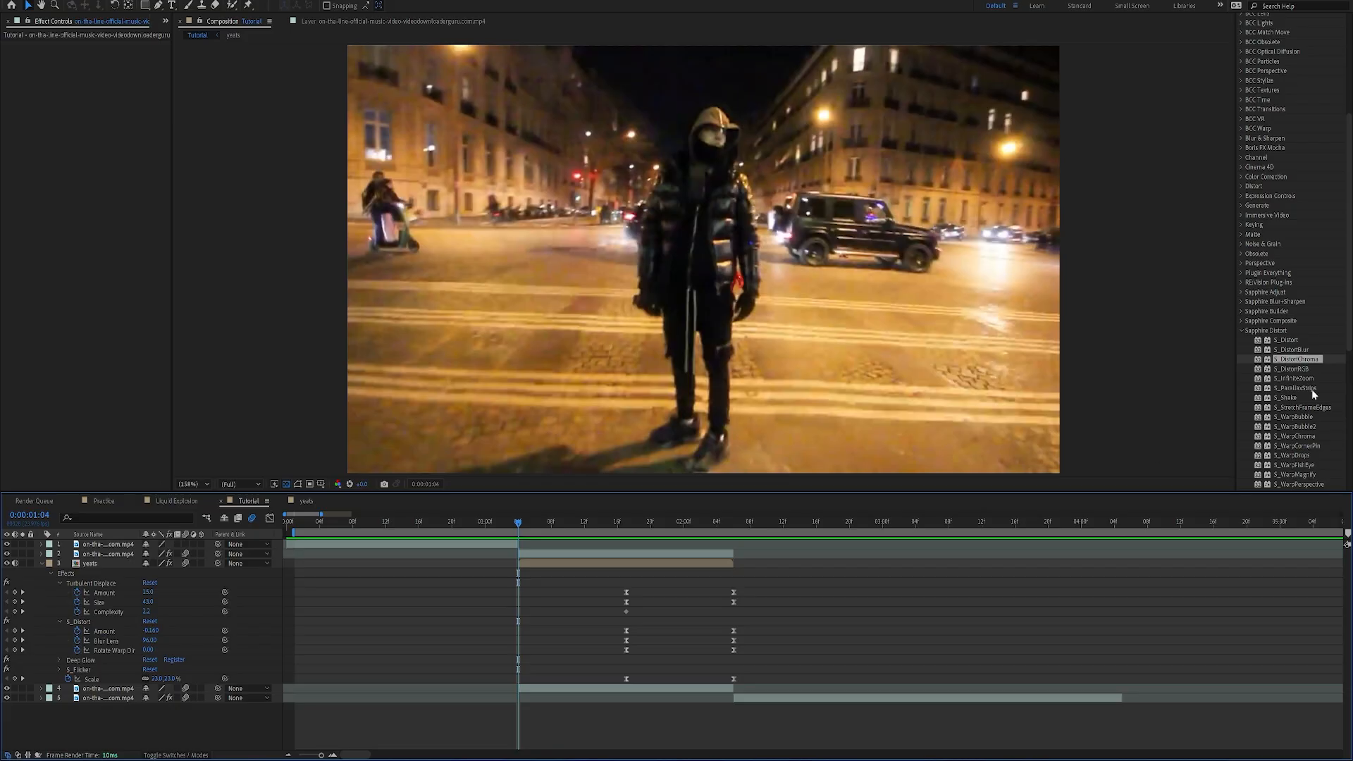
{"action": "left_click_drag", "start_coordinate": [1291, 361], "coordinate": [530, 689]}
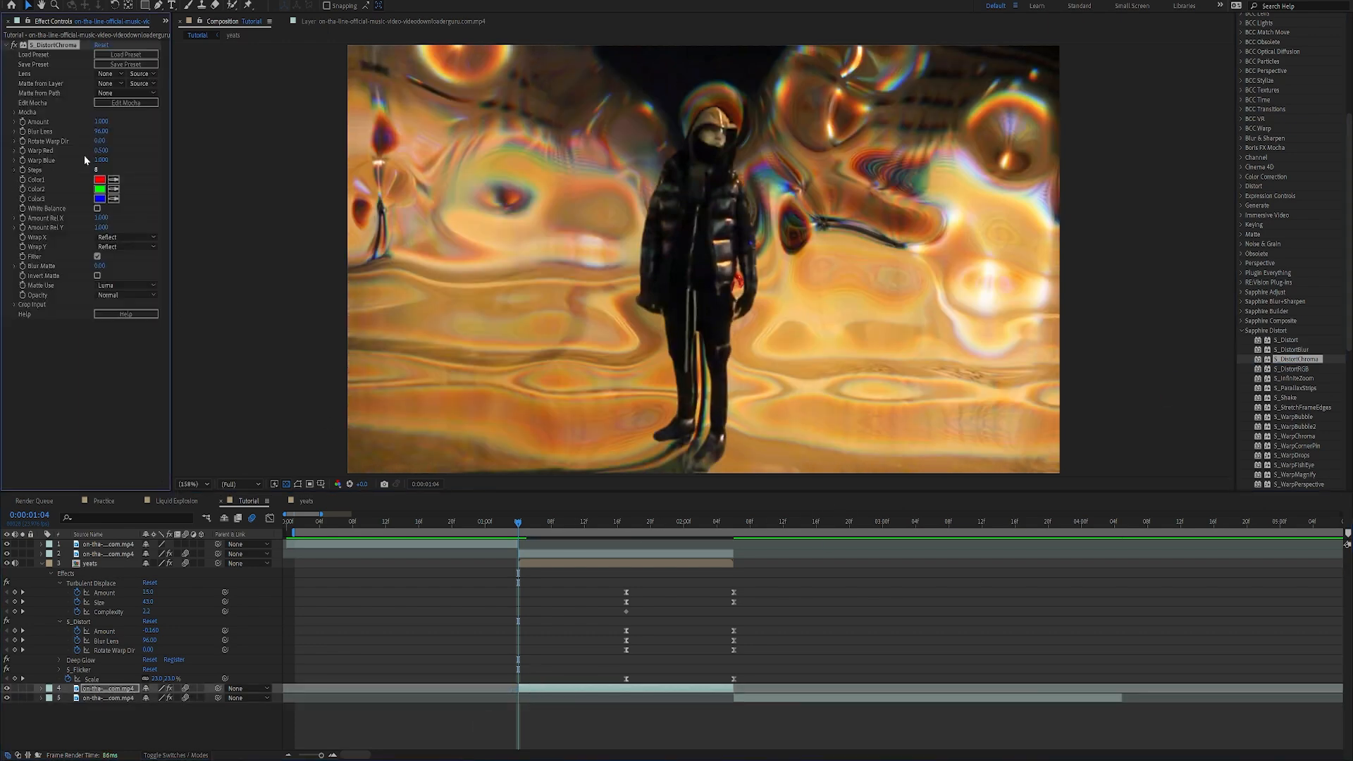
- Keyframe the background's S_DistortChroma amount from slightly negative at 0:00:01:04 through 0 at 0:00:01:19 to a strong positive value at its end, and preview
{"action": "left_click_drag", "start_coordinate": [104, 124], "coordinate": [59, 132]}
{"action": "mouse_move", "coordinate": [647, 526]}
{"action": "left_mouse_down"}
{"action": "mouse_move", "coordinate": [709, 533]}
{"action": "mouse_move", "coordinate": [642, 541]}
{"action": "left_mouse_up"}
{"action": "left_click_drag", "start_coordinate": [103, 122], "coordinate": [105, 125]}
{"action": "left_click_drag", "start_coordinate": [666, 526], "coordinate": [702, 529]}
{"action": "left_click_drag", "start_coordinate": [101, 121], "coordinate": [169, 125]}
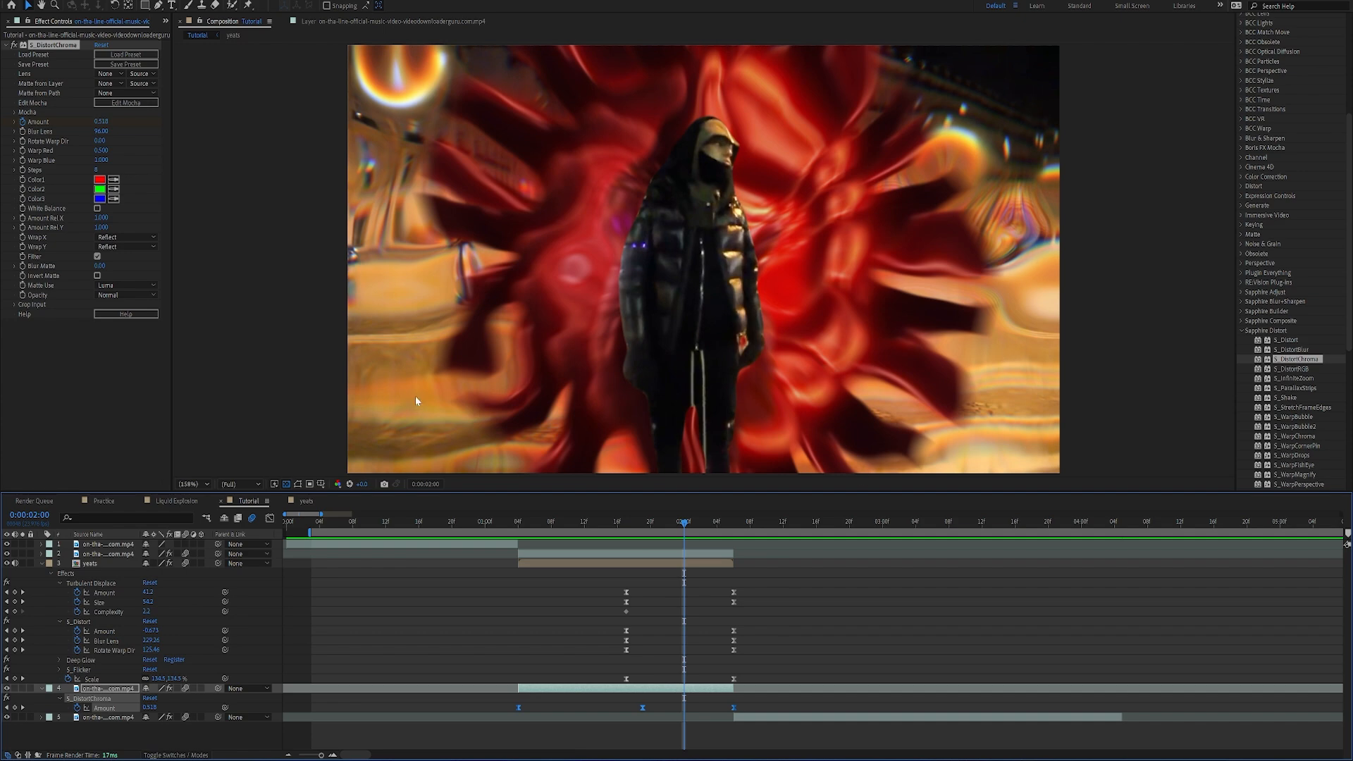
{"action": "key", "text": "space"}
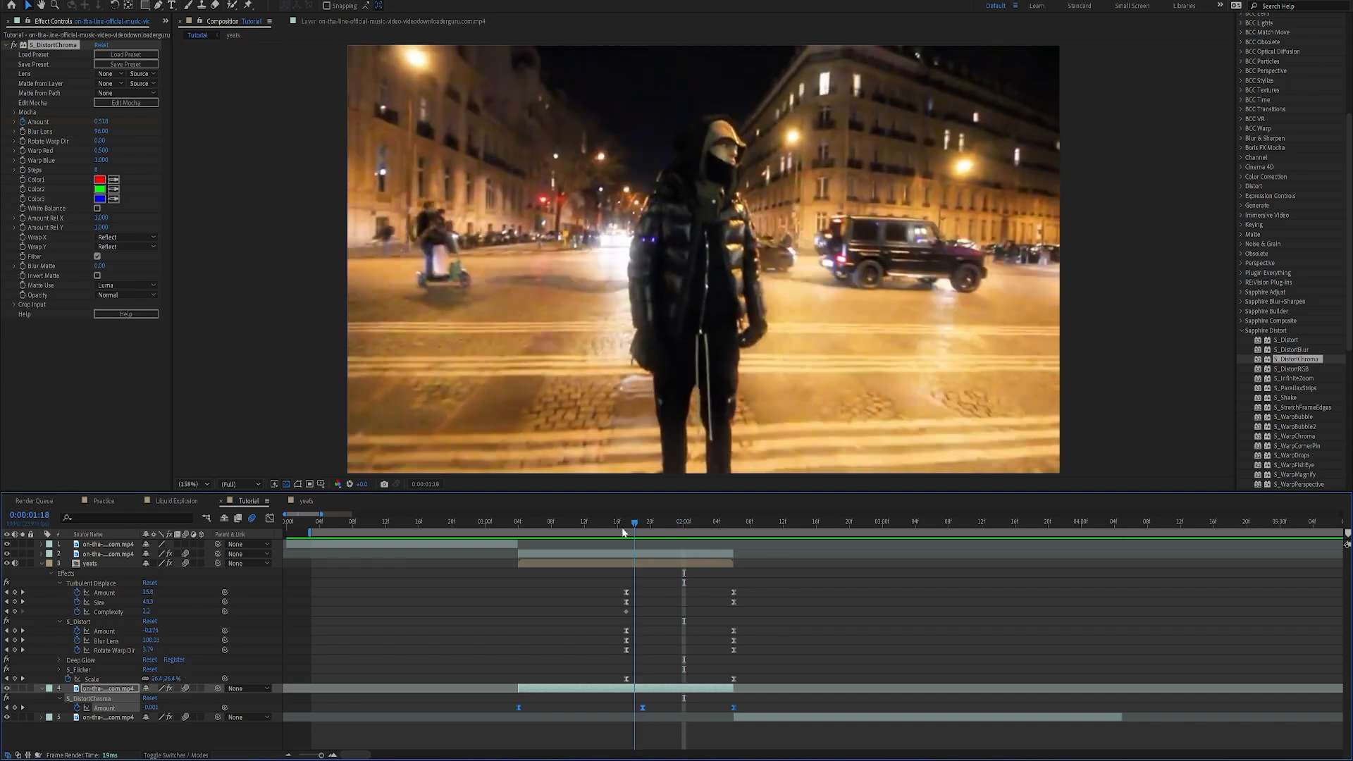
{"action": "left_click", "coordinate": [493, 523]}
{"action": "key", "text": "space"}
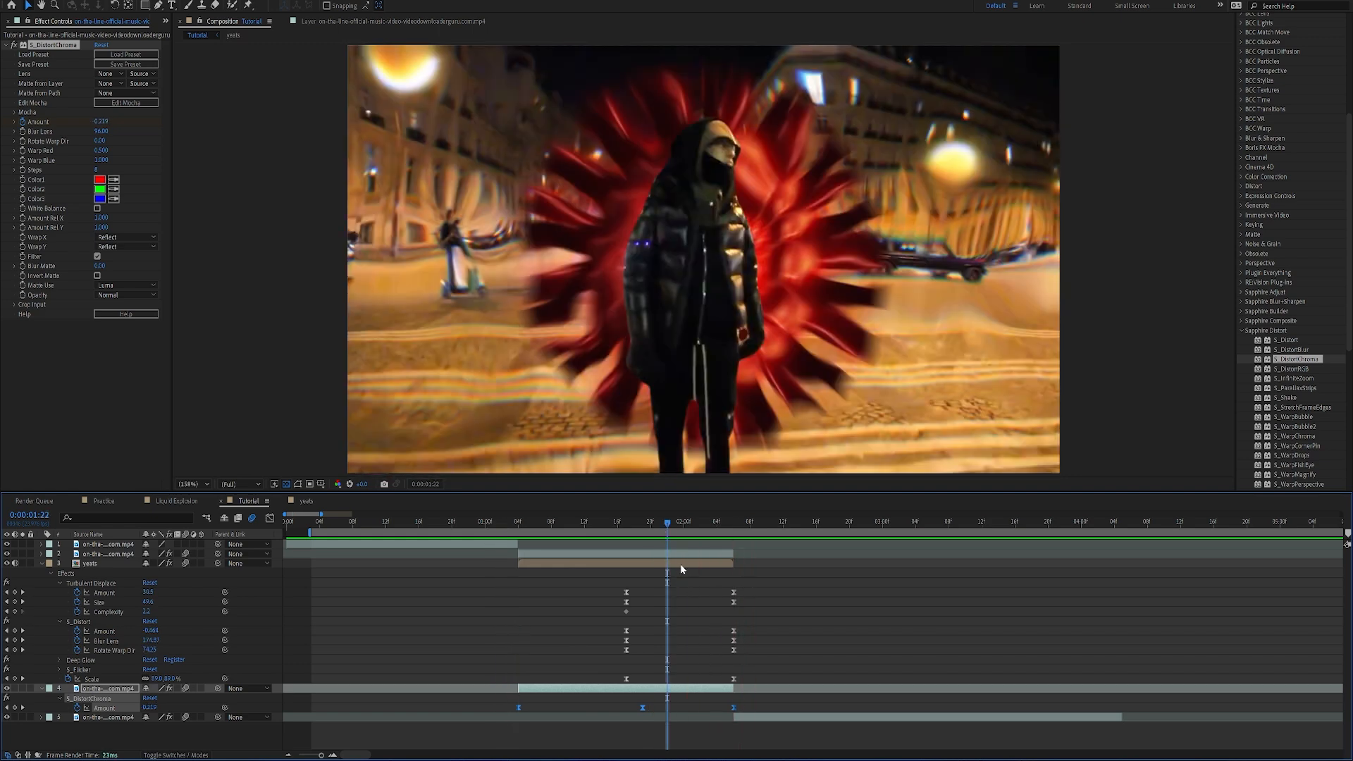
- Try Optics Compensation on the yeats layer with a field of view increasing from 0:00:01:22 to 0:00:02:04
{"action": "left_click", "coordinate": [680, 564]}
{"action": "scroll", "coordinate": [1275, 99], "scroll_direction": "up", "scroll_amount": 5}
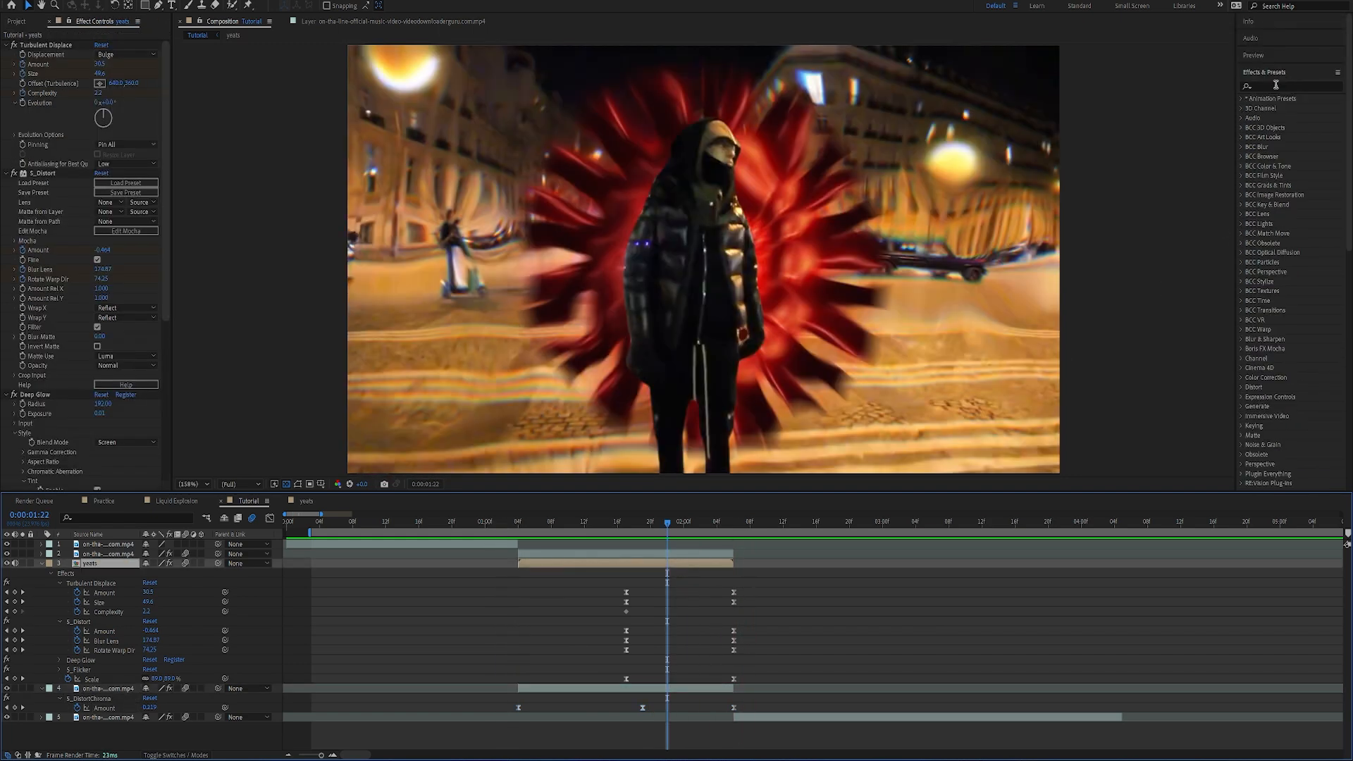
{"action": "left_click", "coordinate": [1275, 85]}
{"action": "type", "text": "optics"}
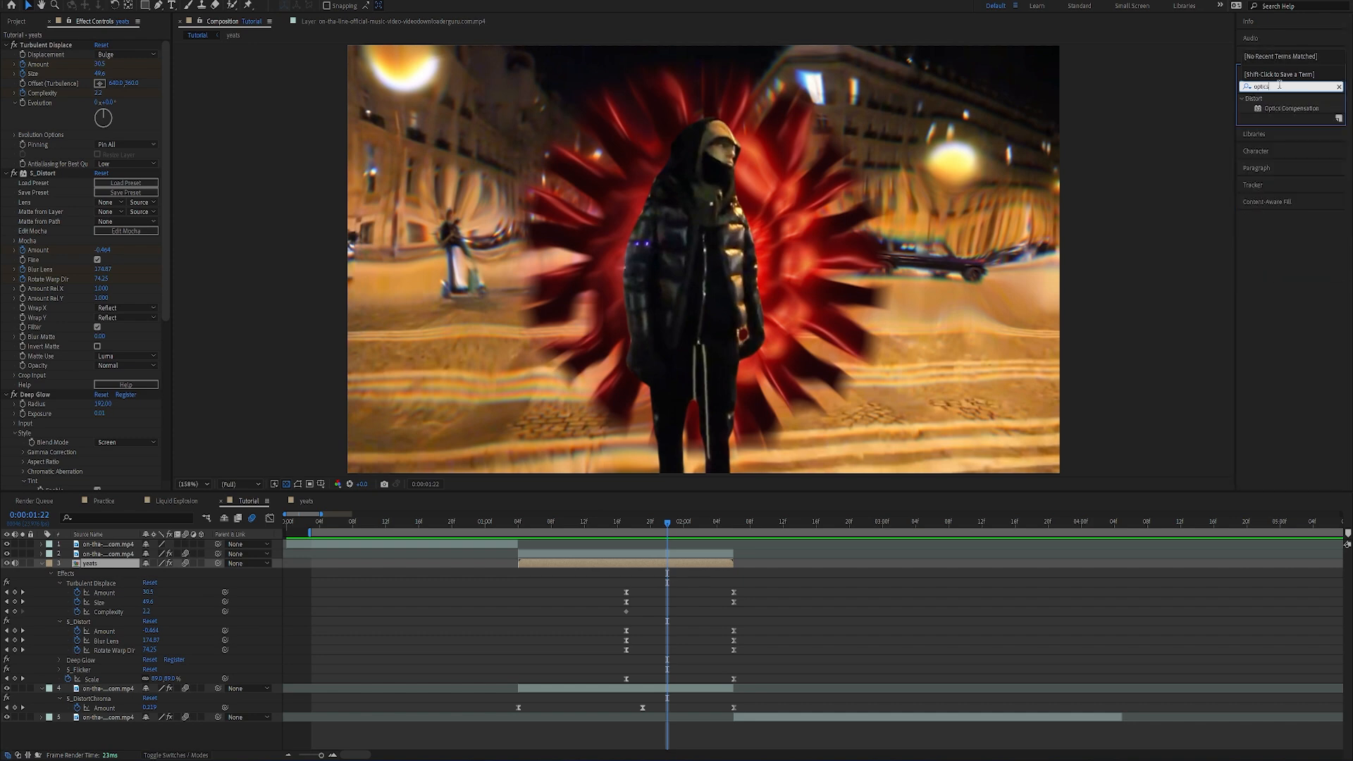
{"action": "left_click_drag", "start_coordinate": [1292, 108], "coordinate": [910, 413]}
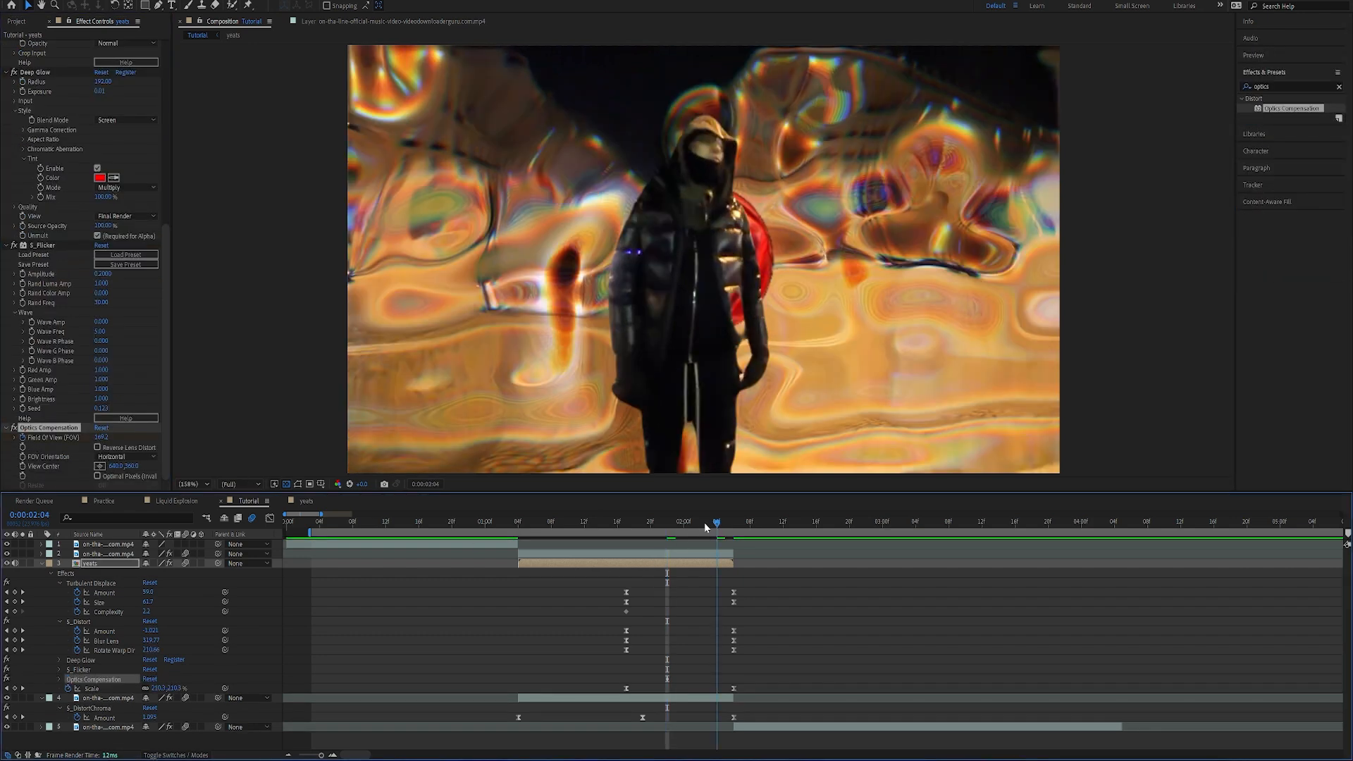
- Reveal and ease the yeats layer's Optics Compensation field of view keyframes, and preview the lens distortion
{"action": "left_click", "coordinate": [627, 538]}
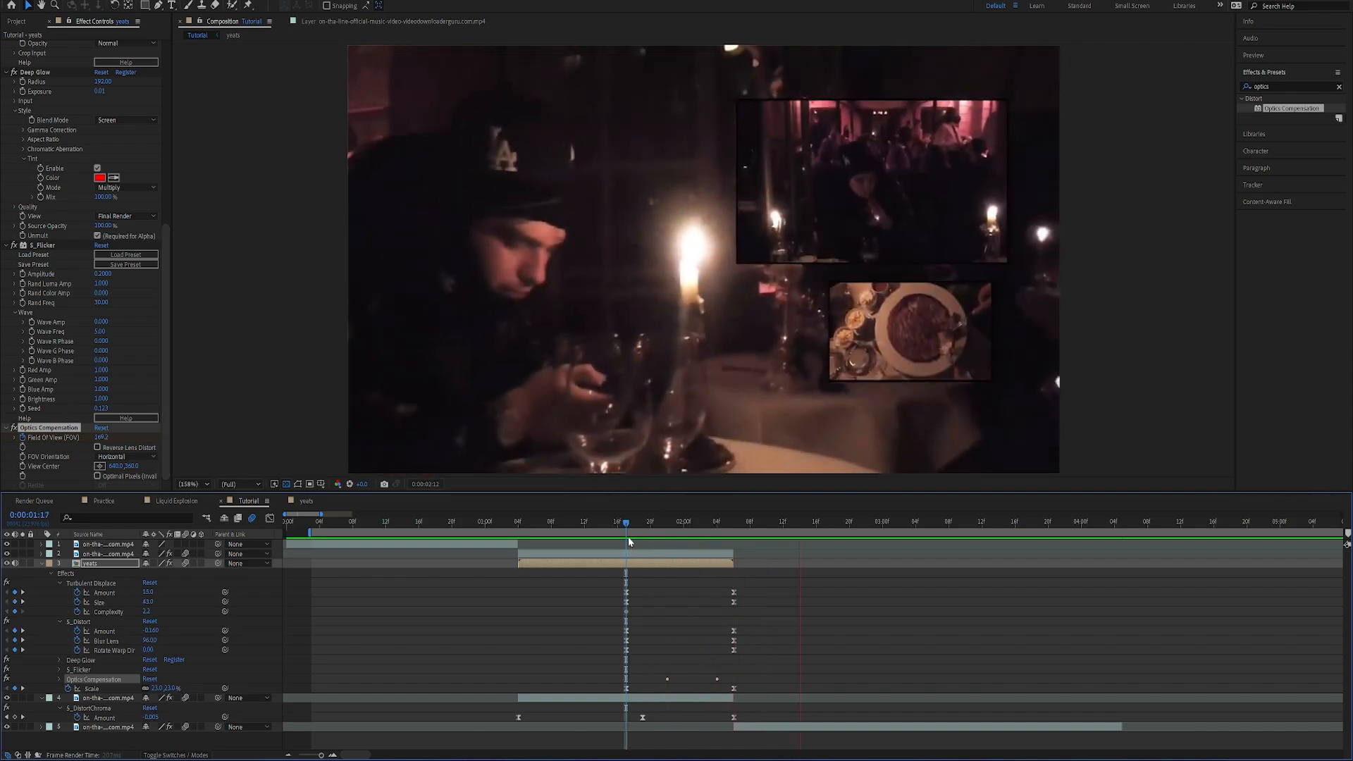
{"action": "left_click", "coordinate": [655, 529]}
{"action": "key", "text": "u"}
{"action": "left_click", "coordinate": [634, 525]}
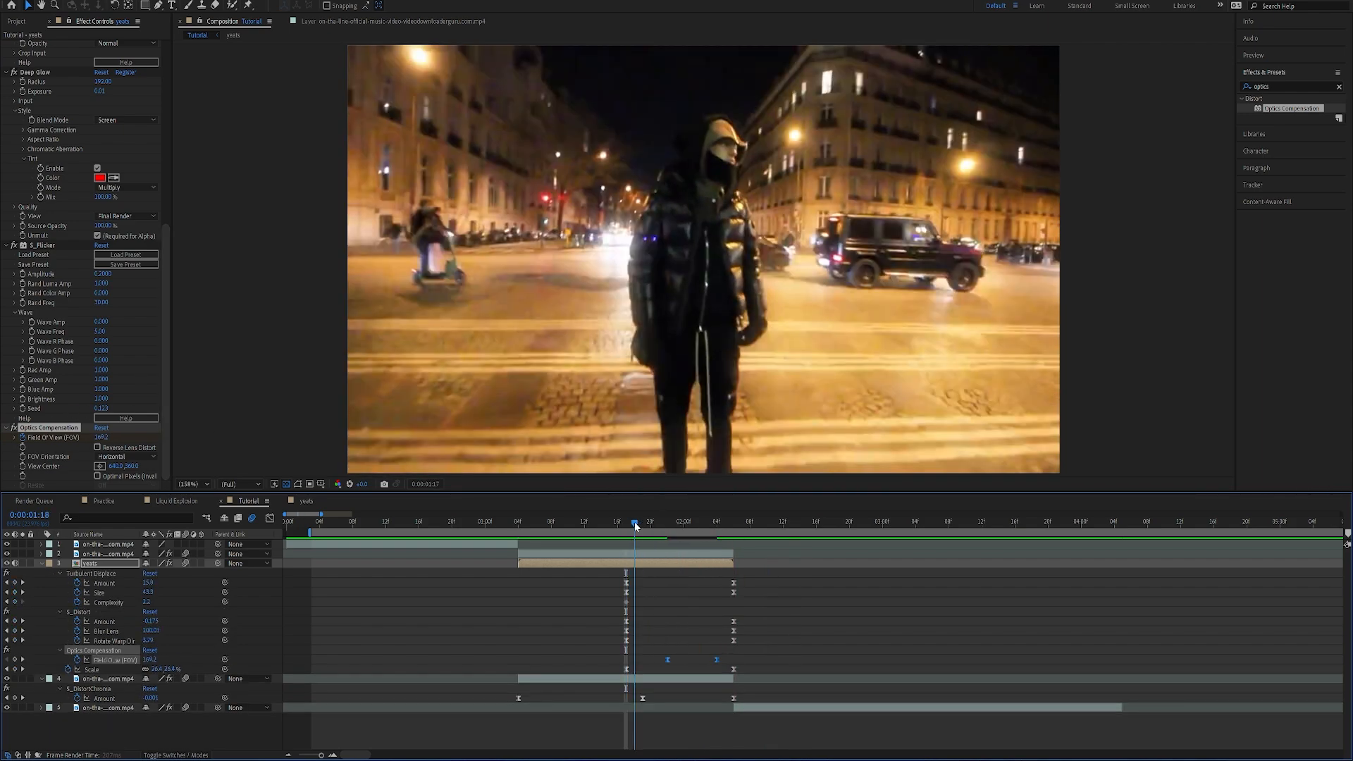
{"action": "key", "text": "space"}
{"action": "key", "text": "space"}
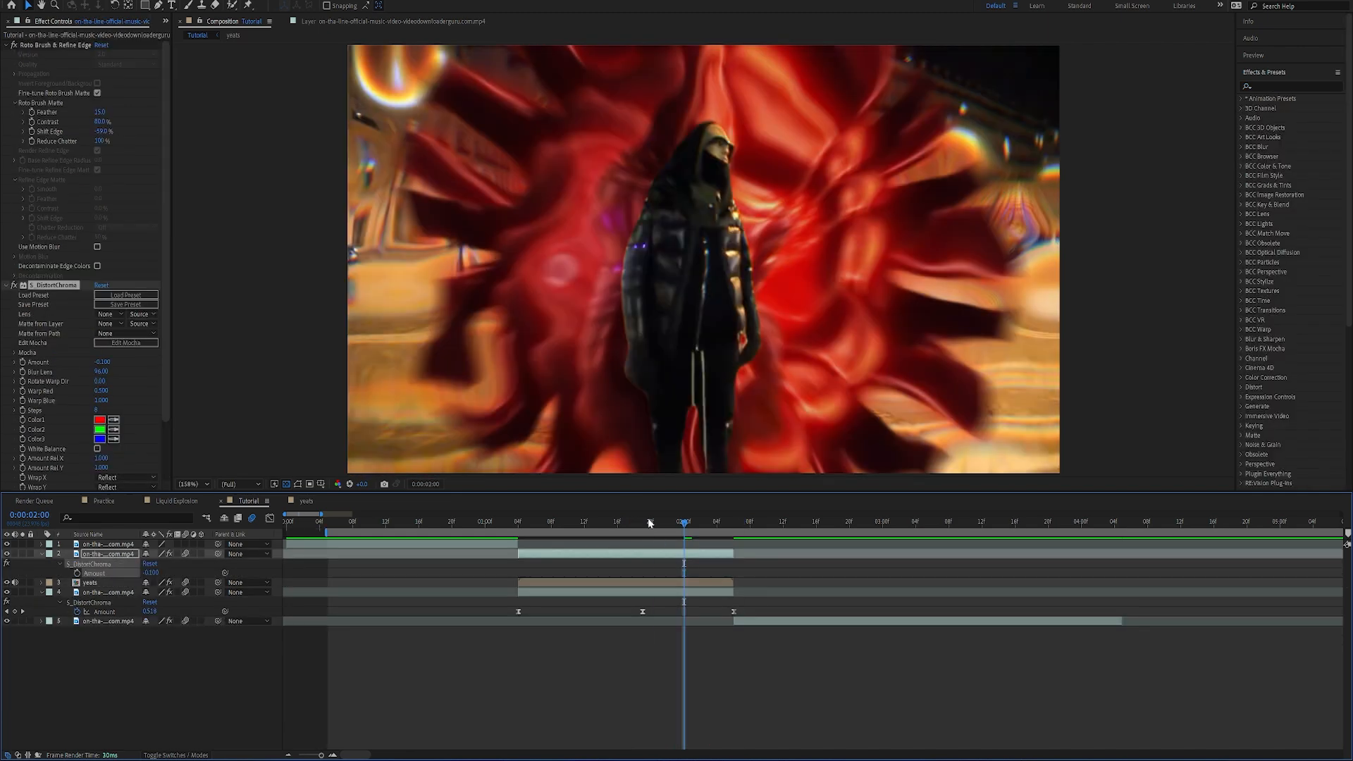
- Keyframe S_DistortChroma's amount on the rotoscoped figure layer from 0 at 0:00:01:20 to 0.140 at the layer's end
{"action": "left_click", "coordinate": [645, 523]}
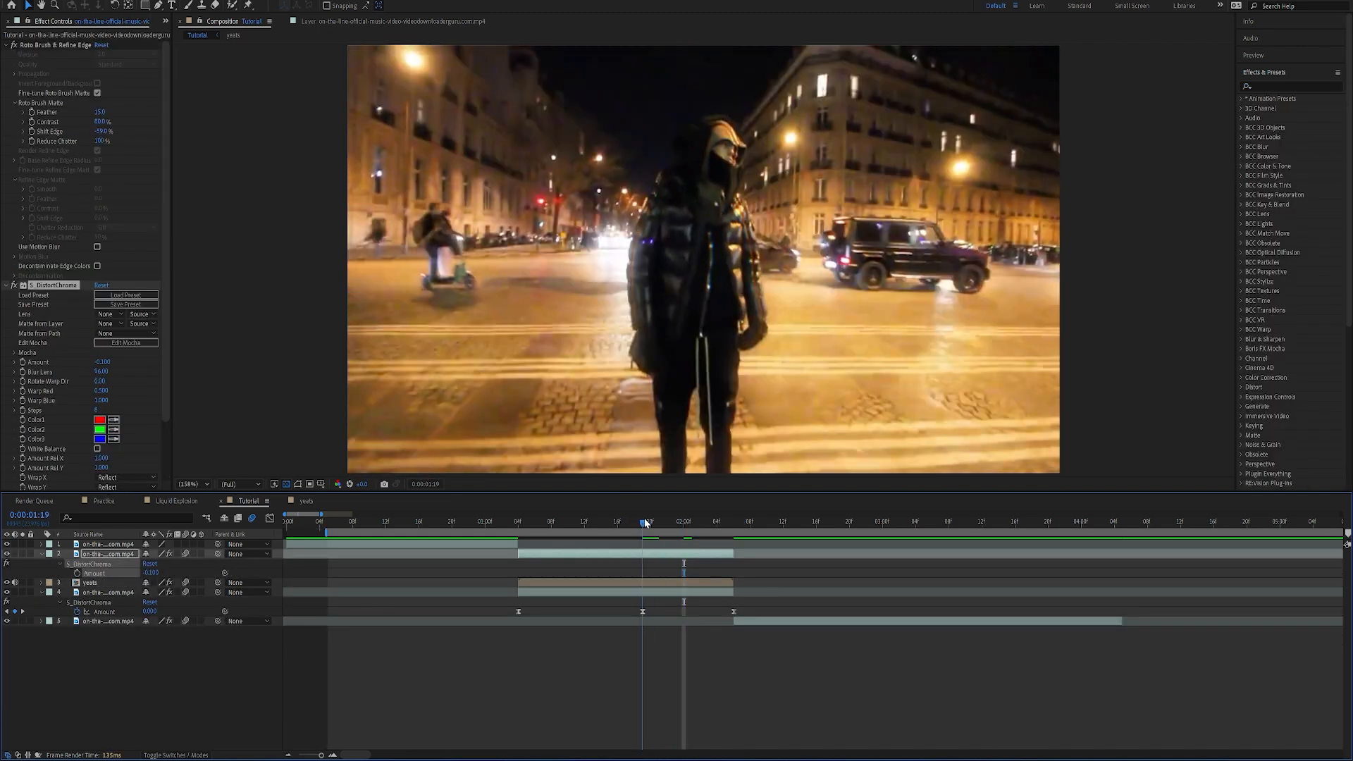
{"action": "left_click_drag", "start_coordinate": [640, 523], "coordinate": [661, 525]}
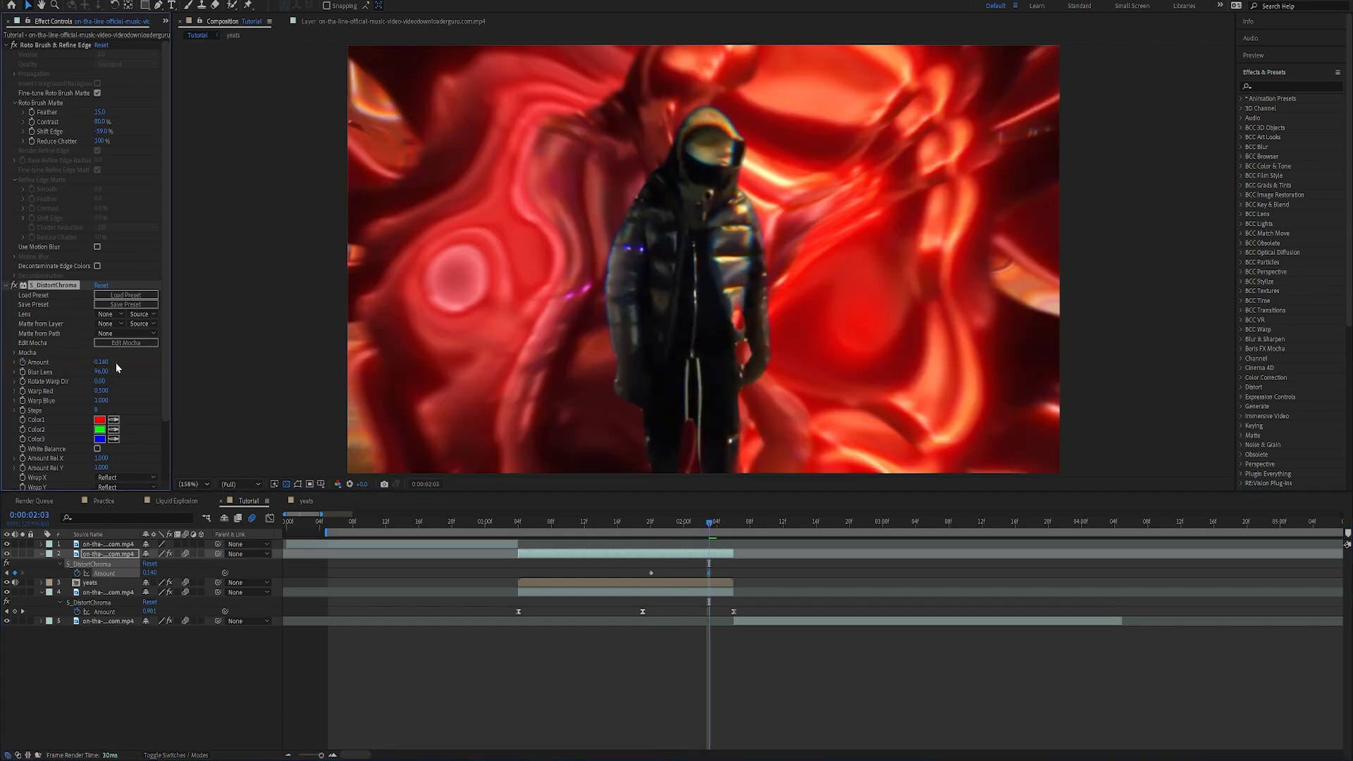
{"action": "left_click_drag", "start_coordinate": [709, 573], "coordinate": [726, 573]}
{"action": "left_click_drag", "start_coordinate": [655, 523], "coordinate": [677, 545]}
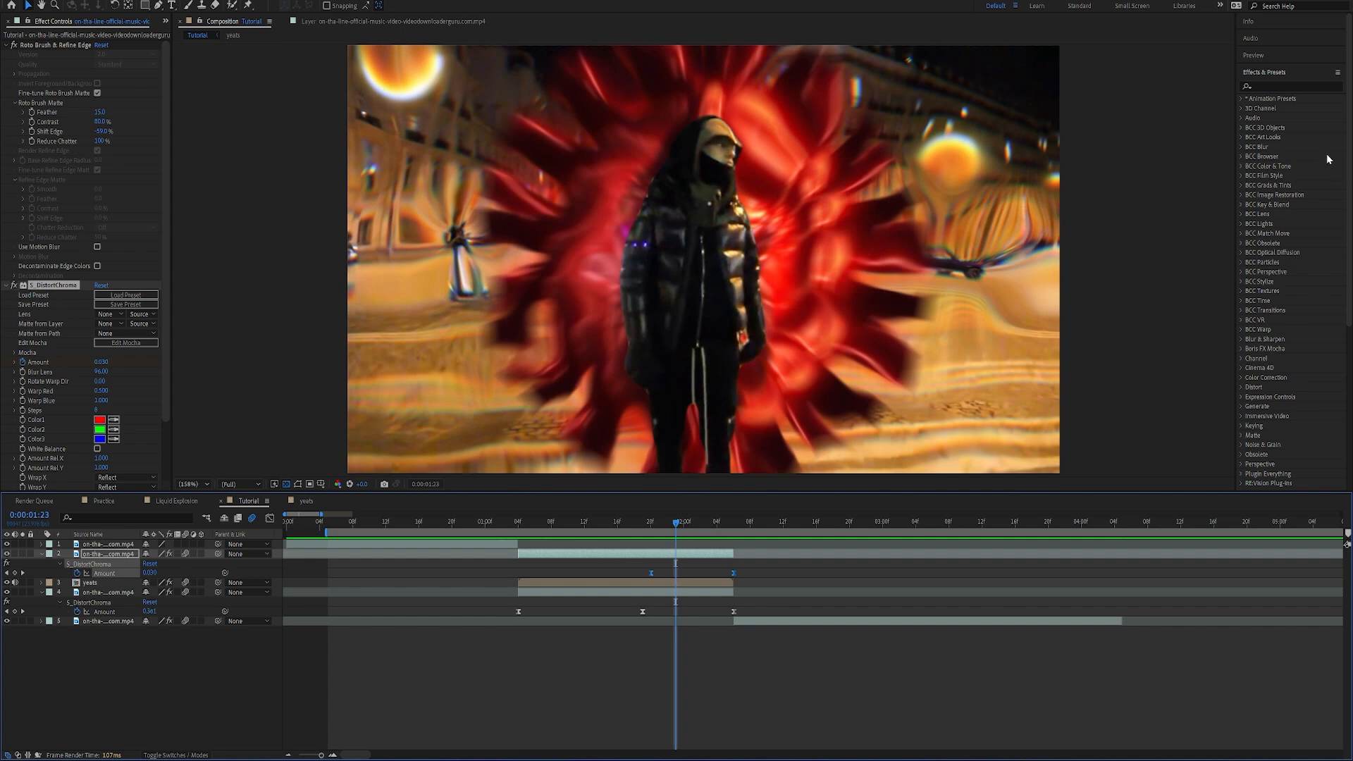
- Copy the yeats layer's Deep Glow to the rotoscoped figure layer and keyframe its radius and exposure from 0:00:01:21, starting at exposure 0, to the end
{"action": "left_click", "coordinate": [627, 583]}
{"action": "left_click_drag", "start_coordinate": [36, 64], "coordinate": [677, 554]}
{"action": "key", "text": "ctrl+z"}
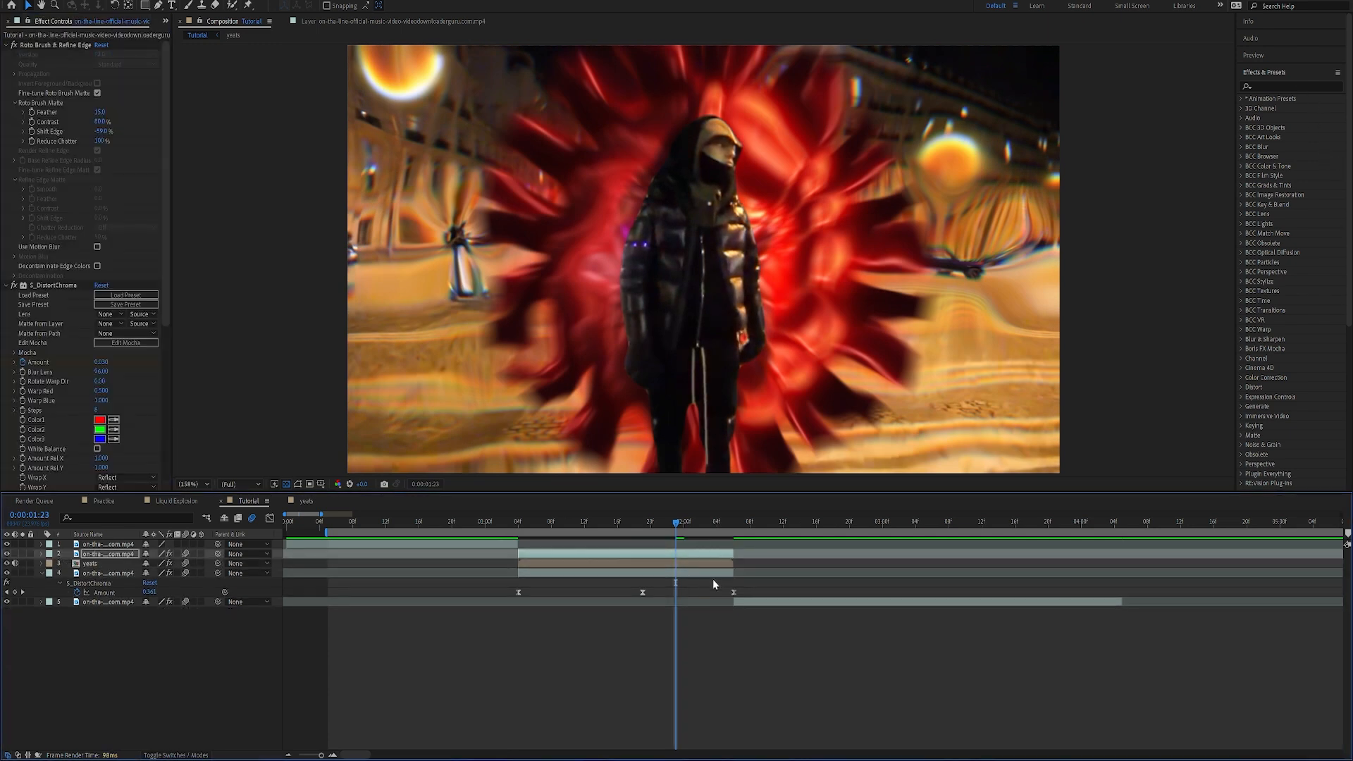
{"action": "left_click", "coordinate": [642, 524]}
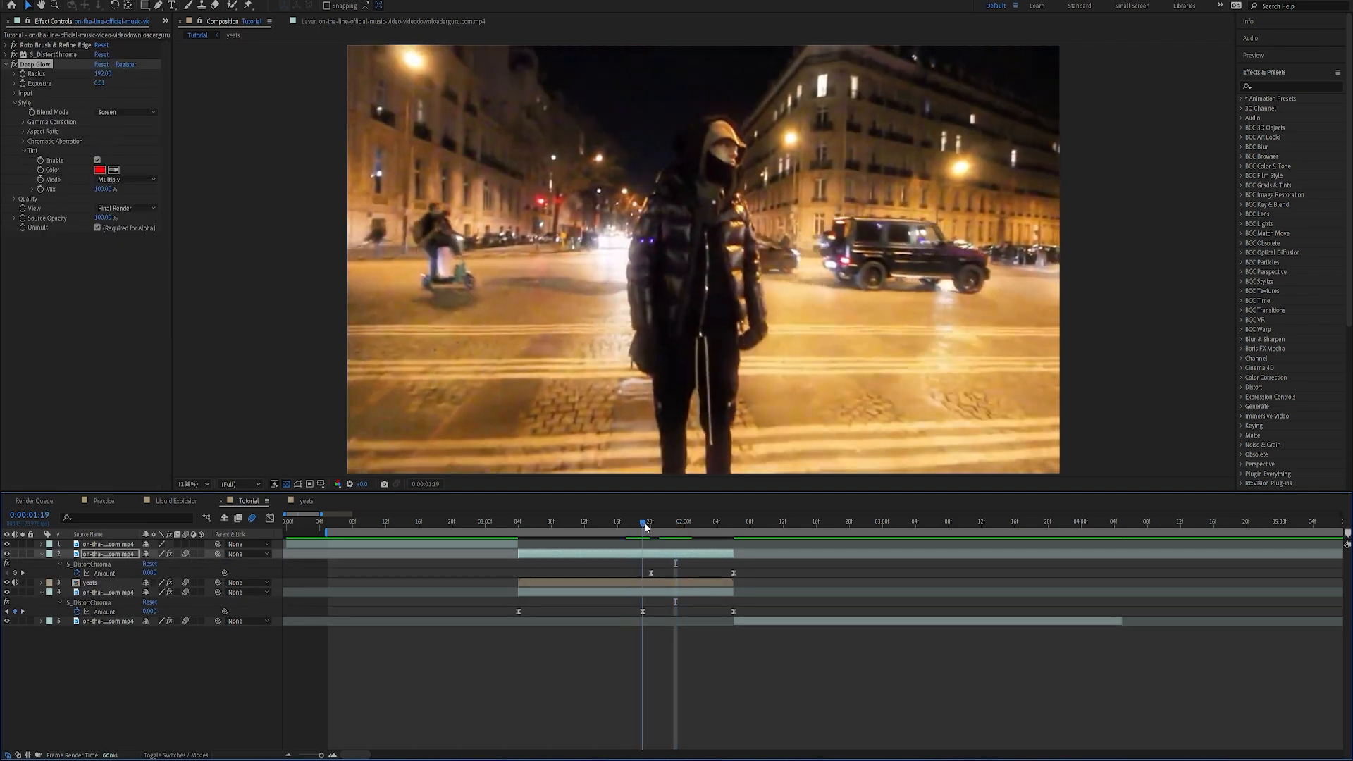
{"action": "left_click", "coordinate": [22, 80]}
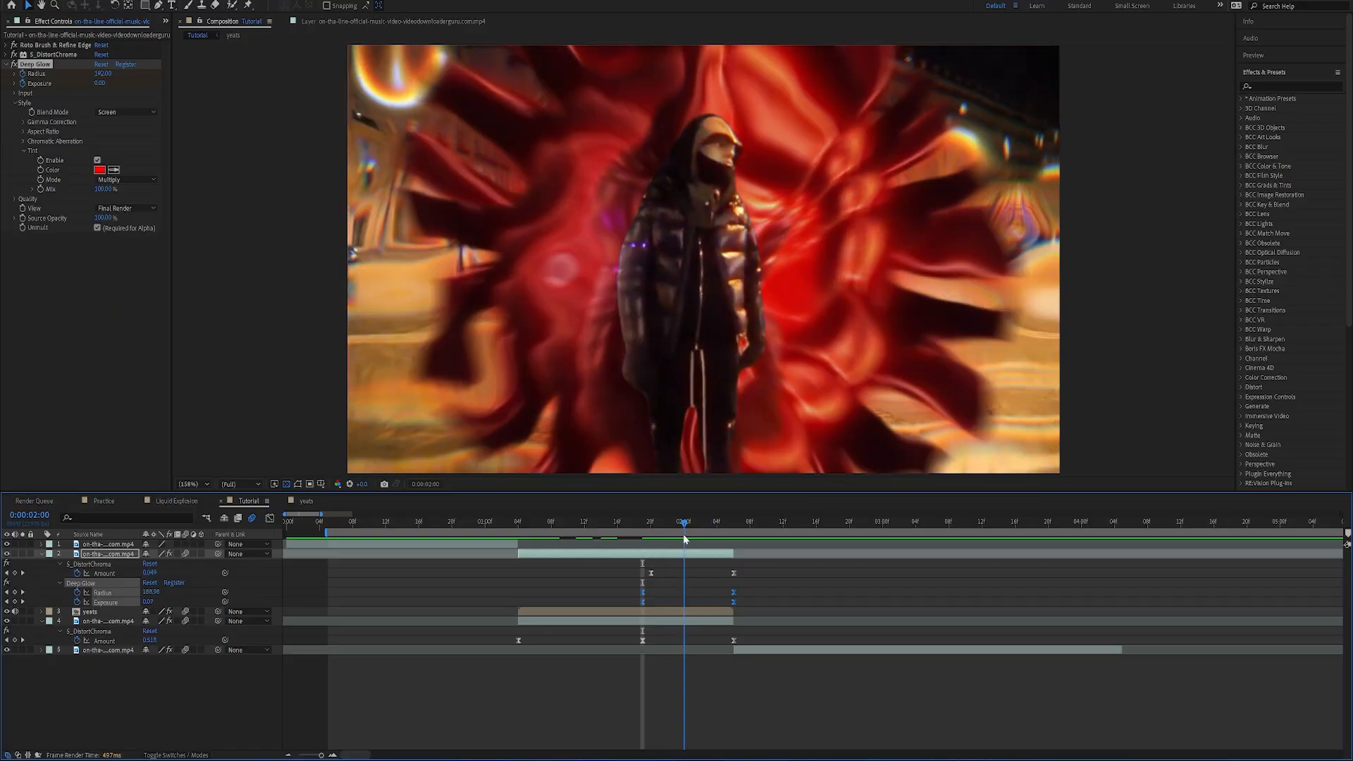
{"action": "left_click_drag", "start_coordinate": [708, 541], "coordinate": [662, 544]}
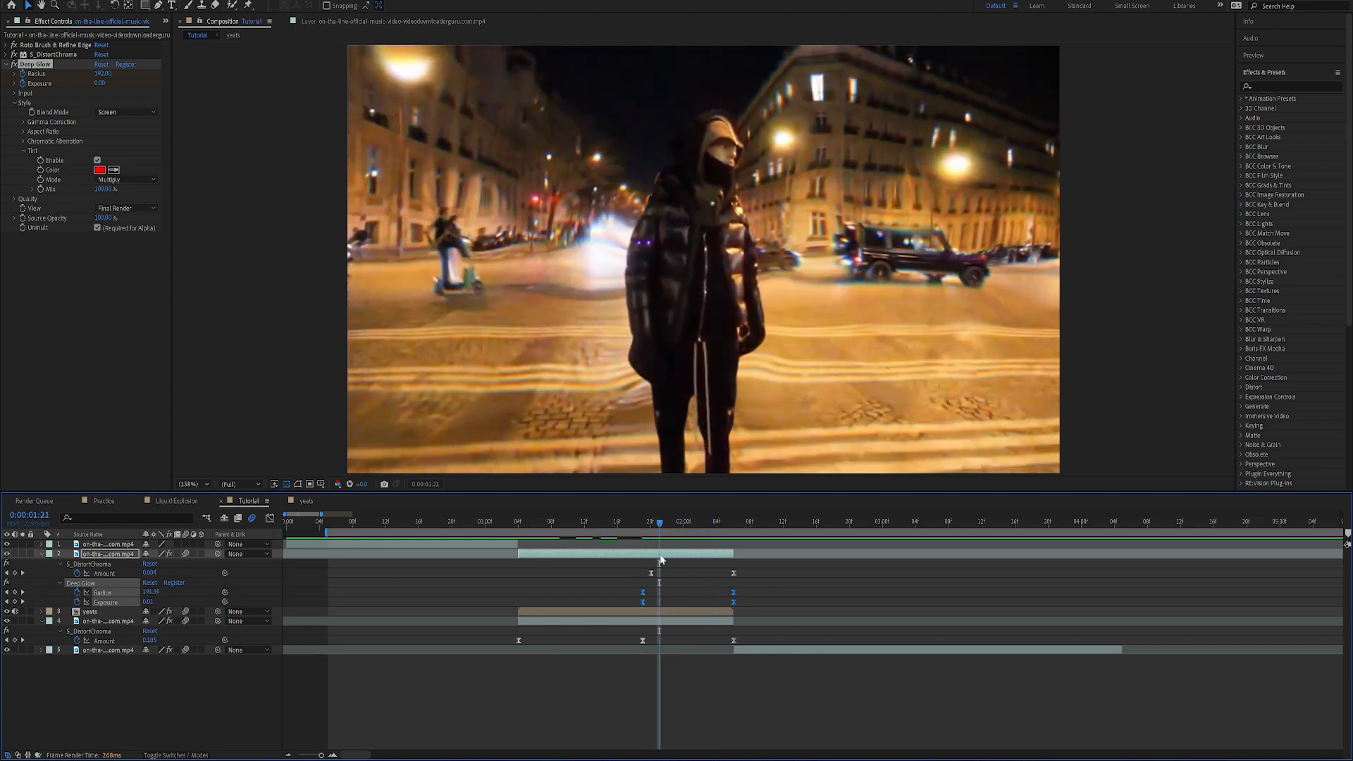
{"action": "left_click_drag", "start_coordinate": [642, 601], "coordinate": [668, 604]}
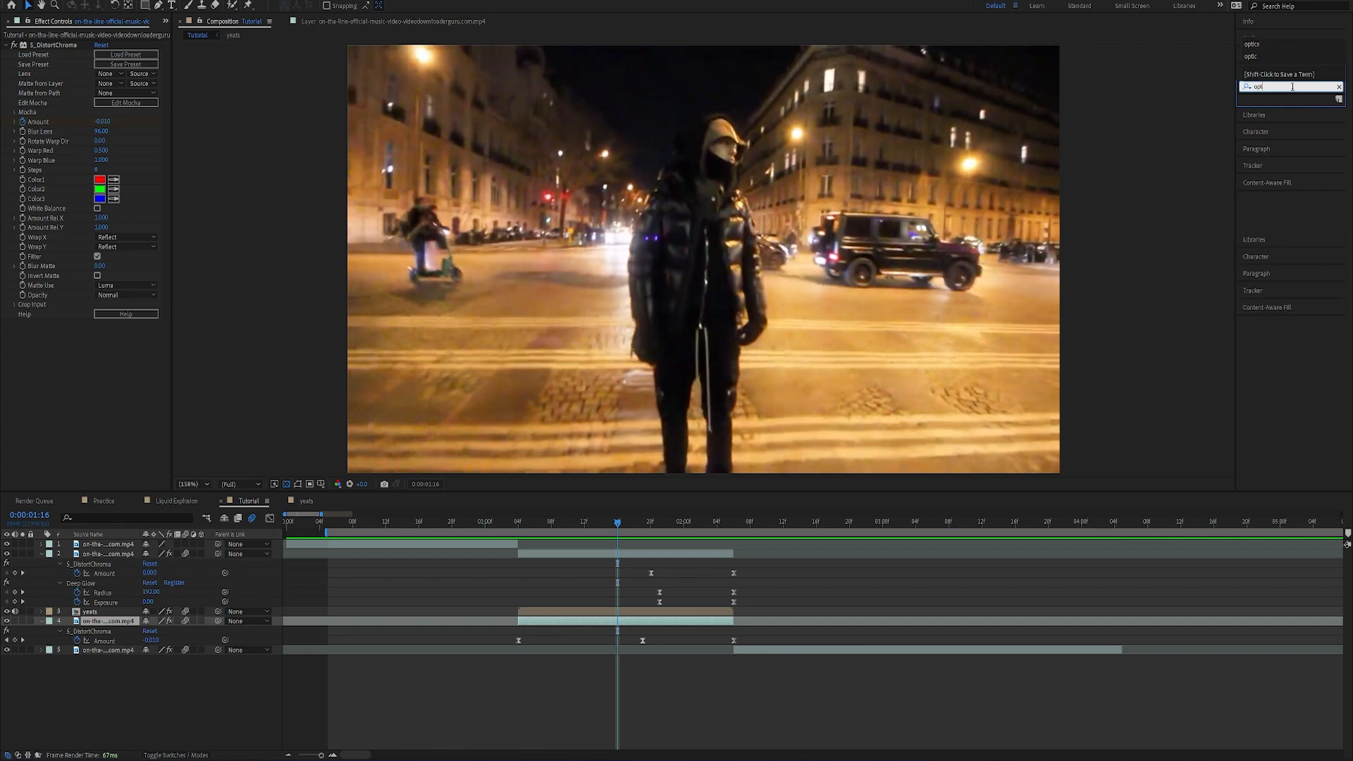
- Apply Optics Compensation with reversed lens distortion to the background layer and keyframe its field of view downward from 0:00:01:04 to 0:00:01:22
{"action": "left_click_drag", "start_coordinate": [1282, 214], "coordinate": [623, 623]}
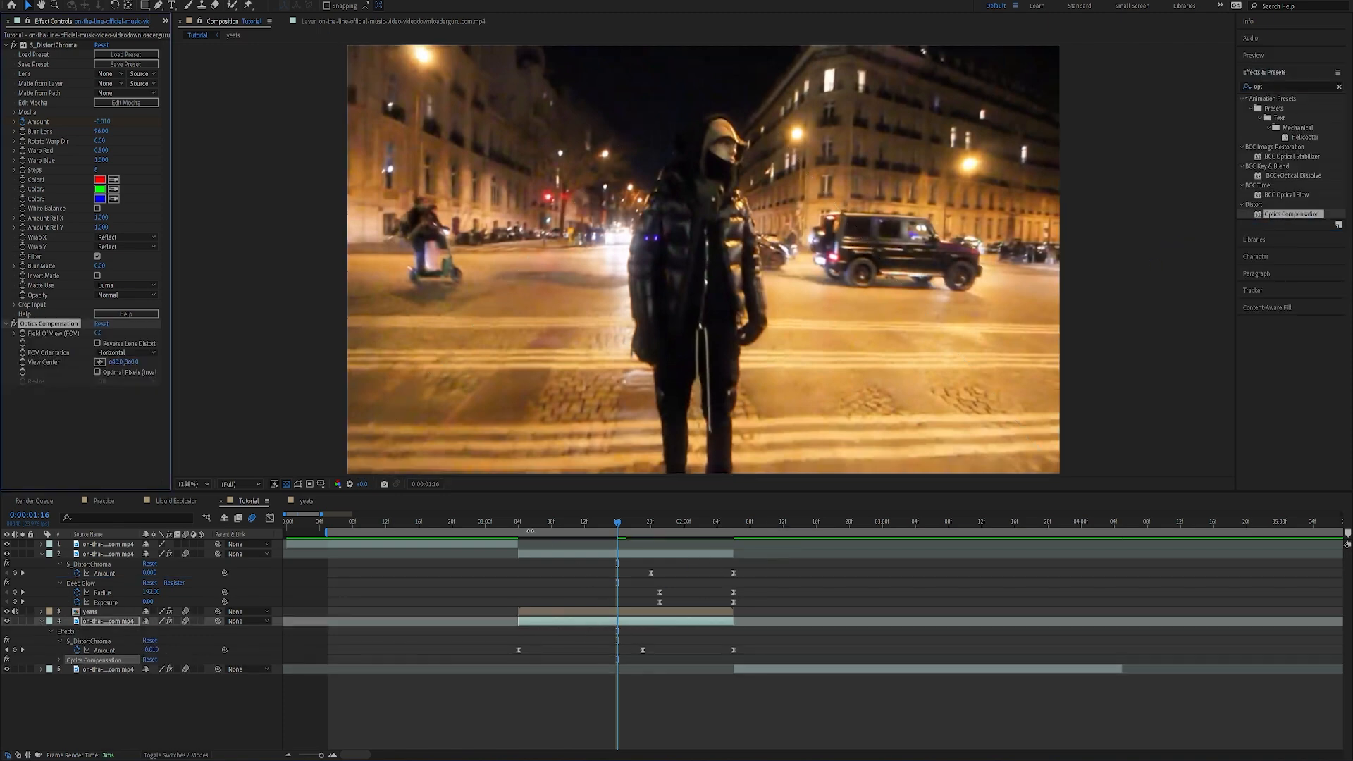
{"action": "left_click", "coordinate": [520, 524]}
{"action": "left_click", "coordinate": [97, 343]}
{"action": "left_click_drag", "start_coordinate": [99, 334], "coordinate": [629, 344]}
{"action": "left_click_drag", "start_coordinate": [580, 525], "coordinate": [509, 525]}
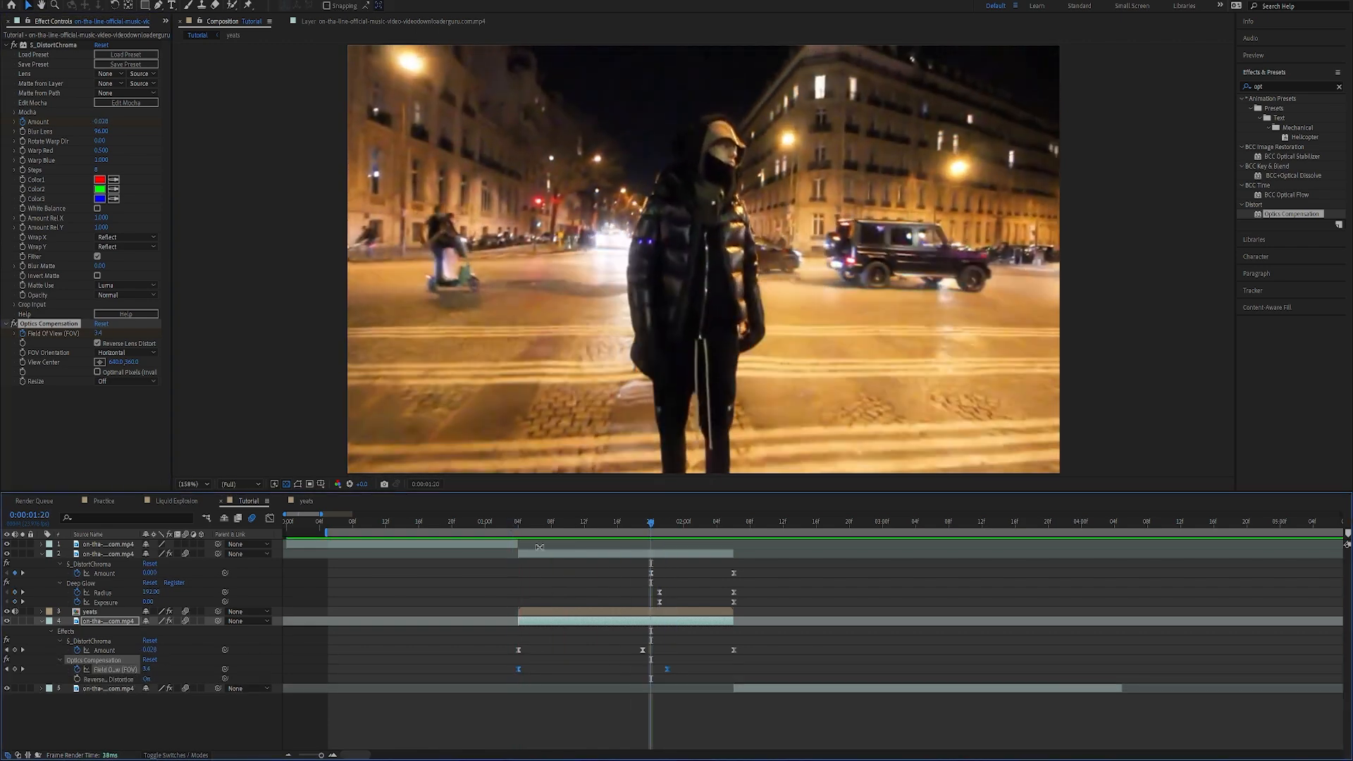
- Precompose the rotoscoped figure, yeats and background layers into a composition named All
{"action": "left_click", "coordinate": [649, 554]}
{"action": "left_click", "coordinate": [605, 611], "text": "ctrl"}
{"action": "left_click", "coordinate": [592, 621], "text": "ctrl"}
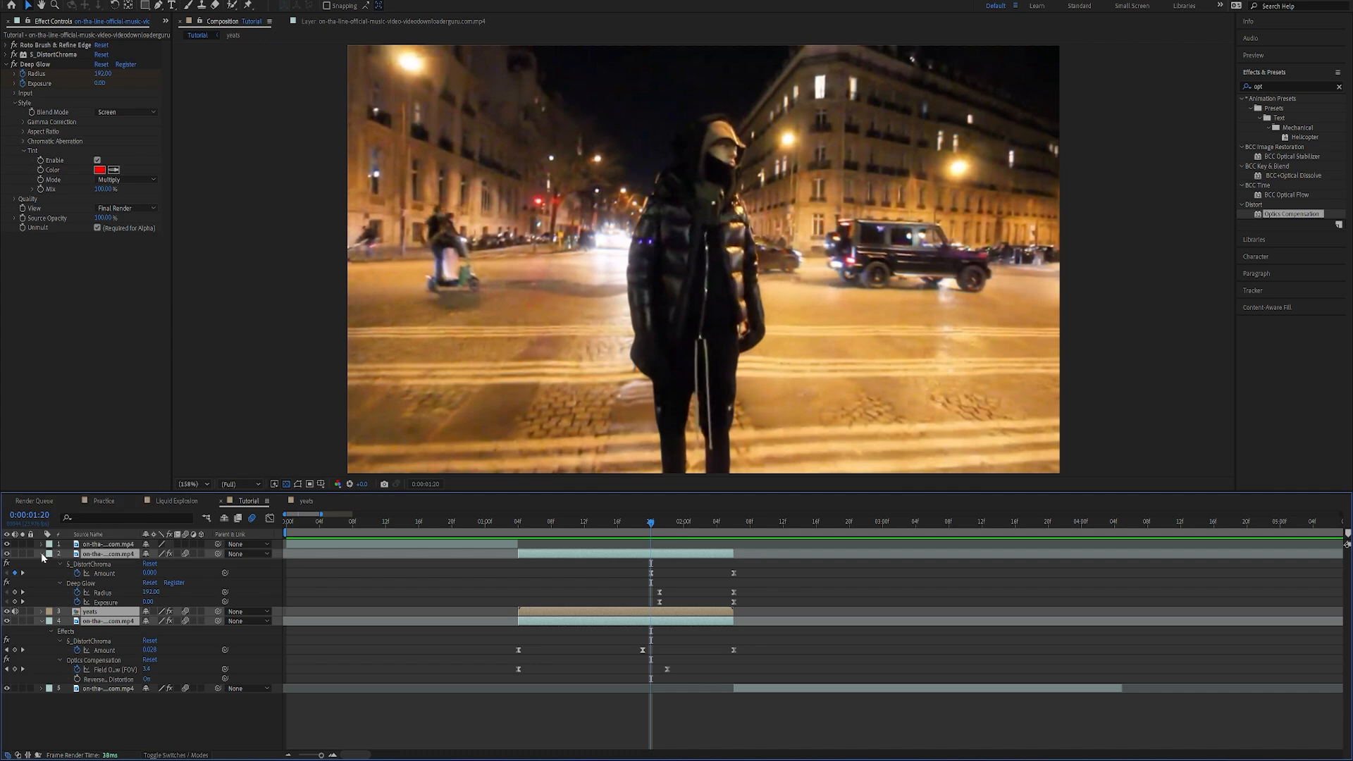
{"action": "key", "text": "ctrl+shift+c"}
{"action": "type", "text": "All"}
{"action": "key", "text": "Return"}
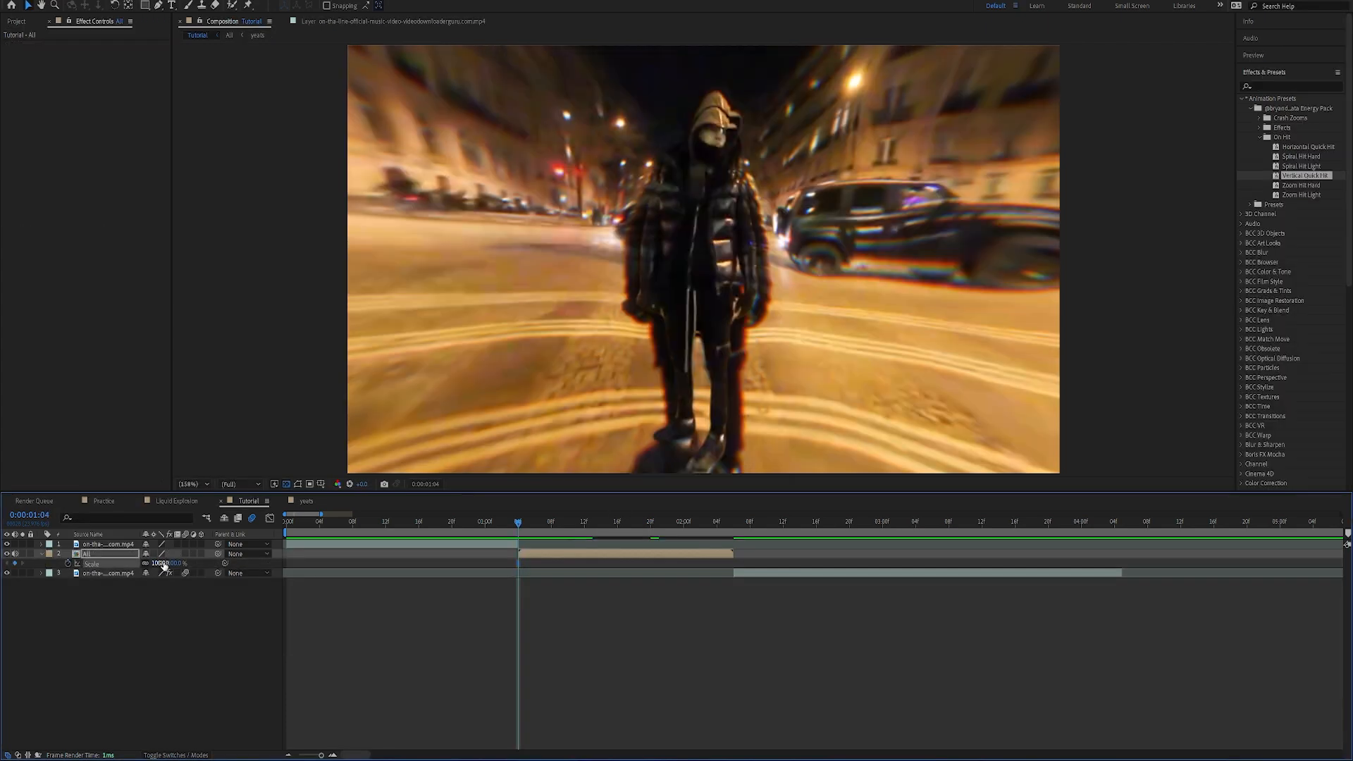
- Keyframe the All layer's scale with easing: 135% at 0:00:01:04, 100% at 0:00:01:21 and 115% at the layer's end
{"action": "left_click_drag", "start_coordinate": [163, 564], "coordinate": [188, 572]}
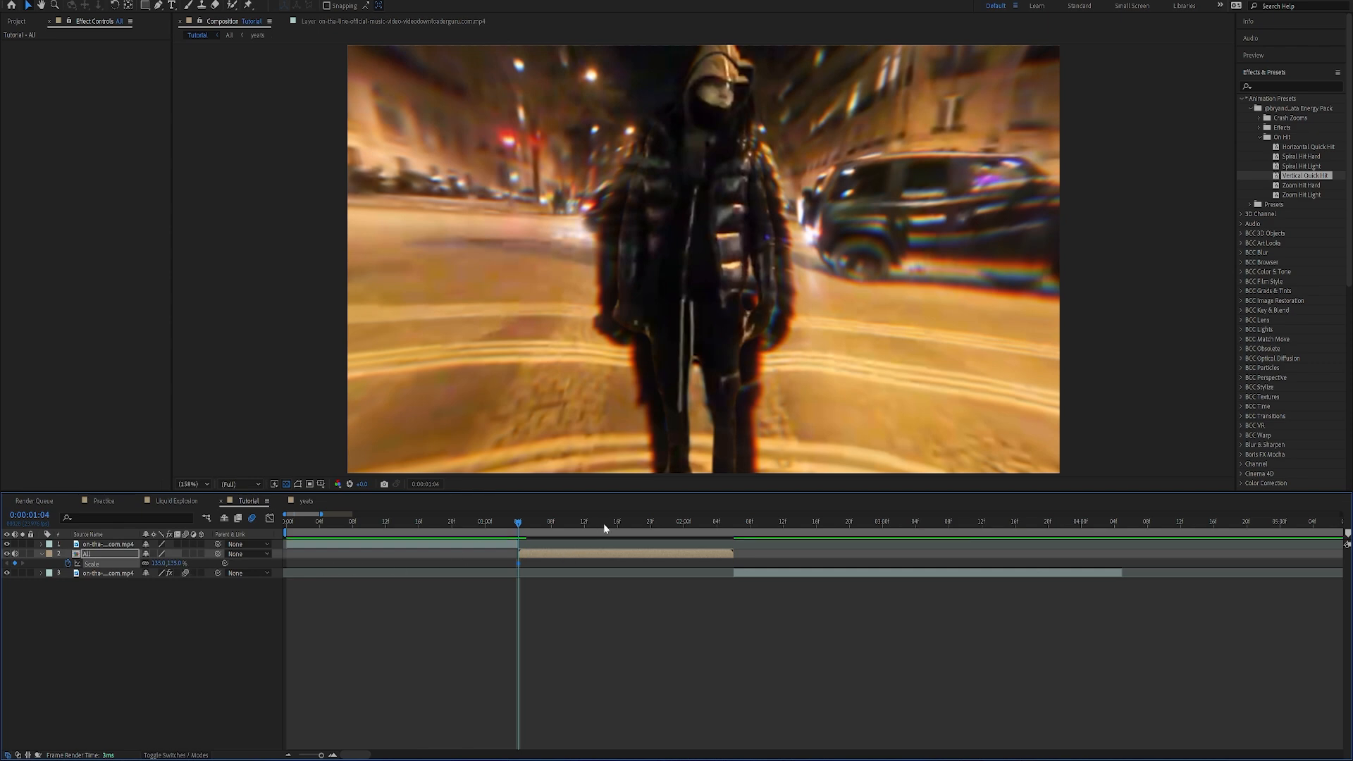
{"action": "left_click_drag", "start_coordinate": [601, 527], "coordinate": [662, 534]}
{"action": "left_click_drag", "start_coordinate": [159, 564], "coordinate": [149, 570]}
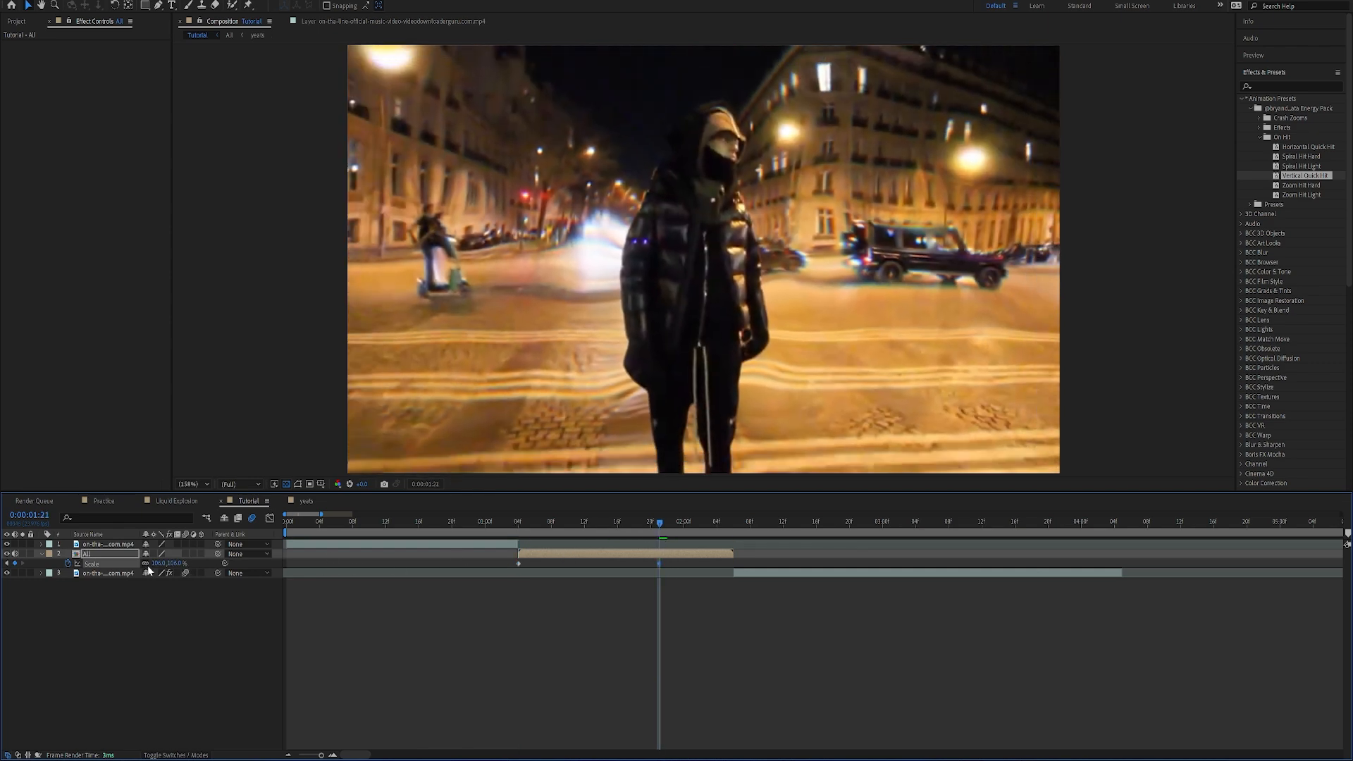
{"action": "type", "text": "100"}
{"action": "left_click", "coordinate": [727, 530]}
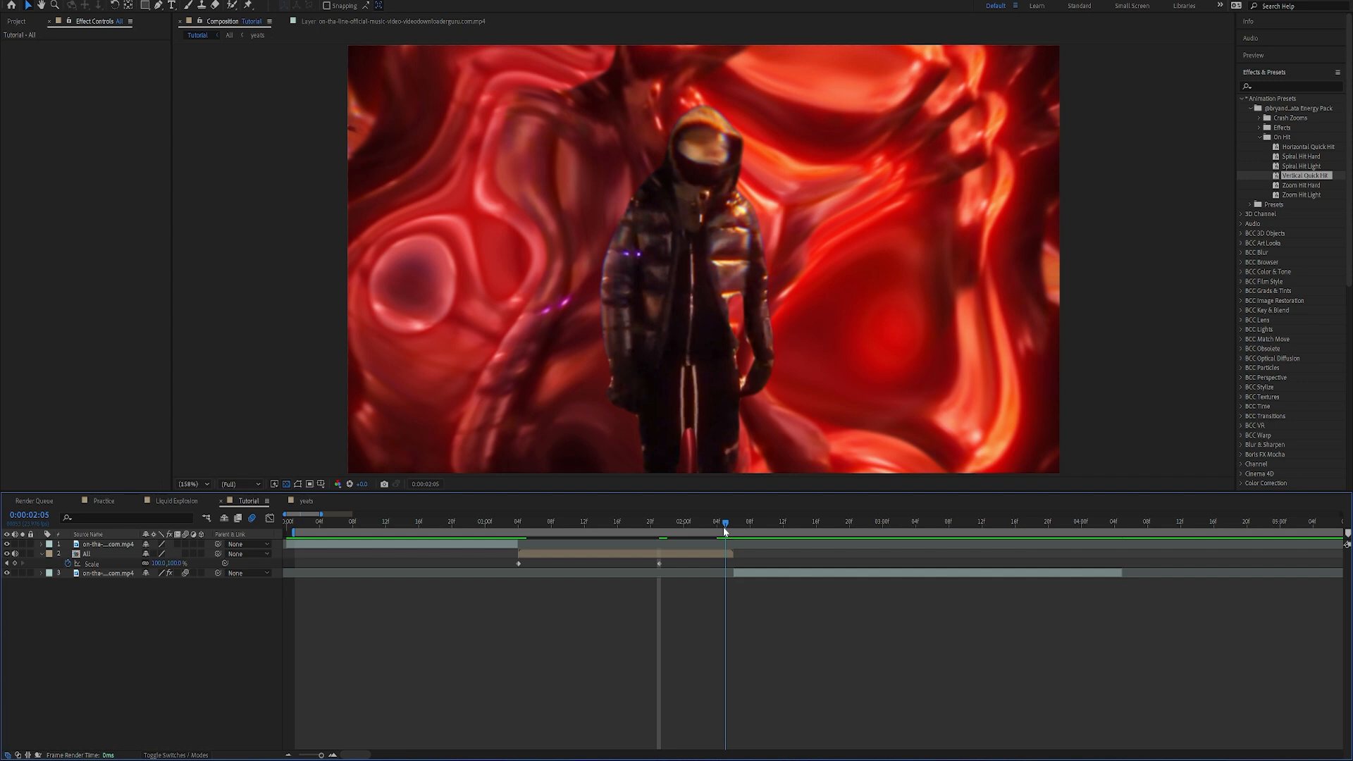
{"action": "left_click_drag", "start_coordinate": [161, 563], "coordinate": [327, 576]}
{"action": "left_click", "coordinate": [161, 564]}
{"action": "type", "text": "115"}
{"action": "key", "text": "Return"}
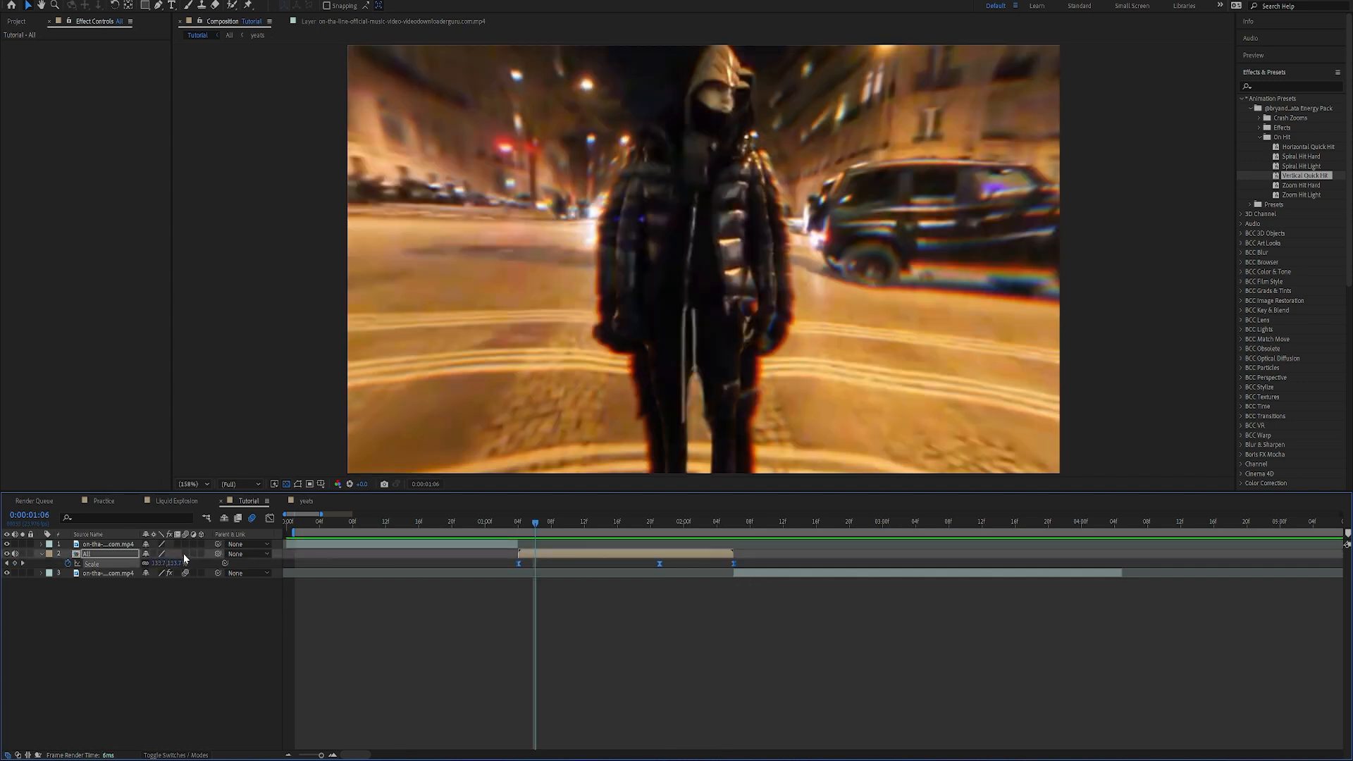
- Apply the Vertical Quick Hit preset to the All layer at 0:00:01:04 and preview the transition
{"action": "left_click", "coordinate": [509, 531]}
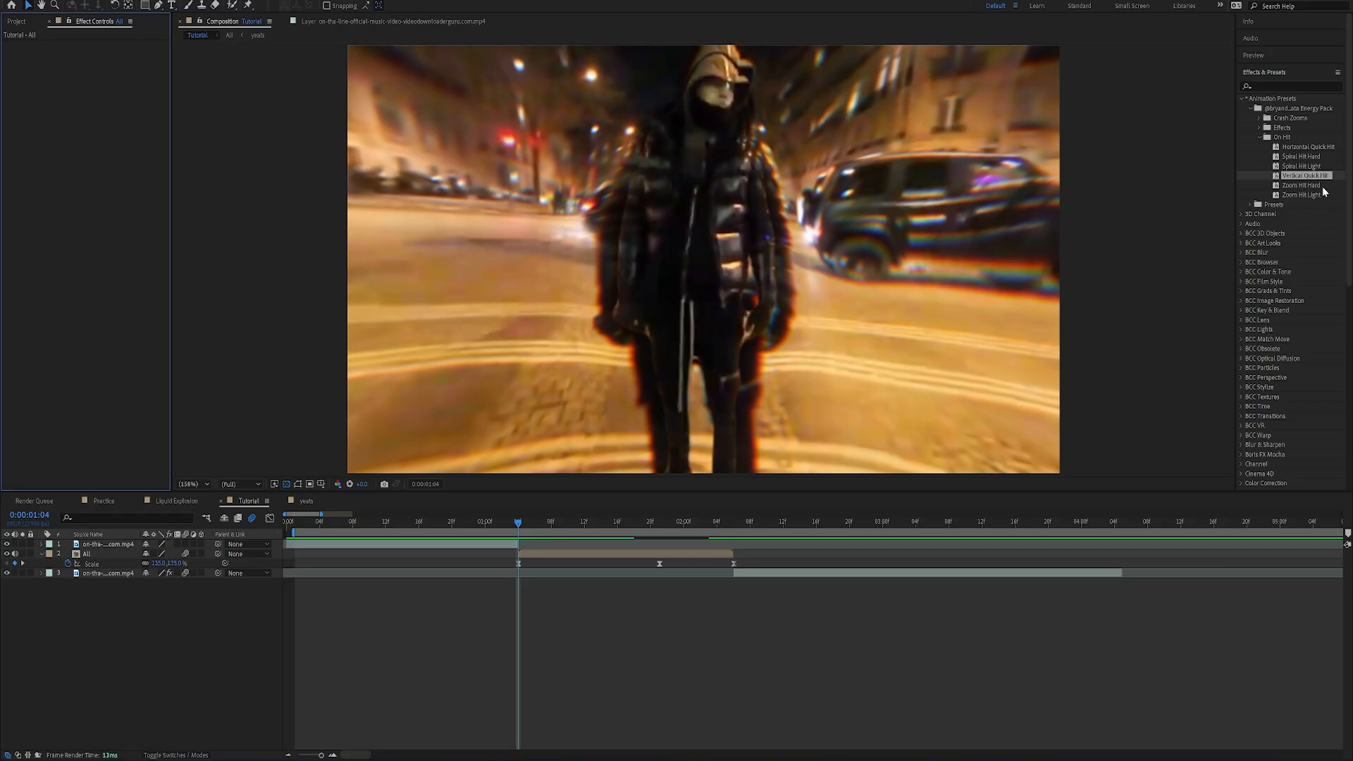
{"action": "double_click", "coordinate": [1295, 182]}
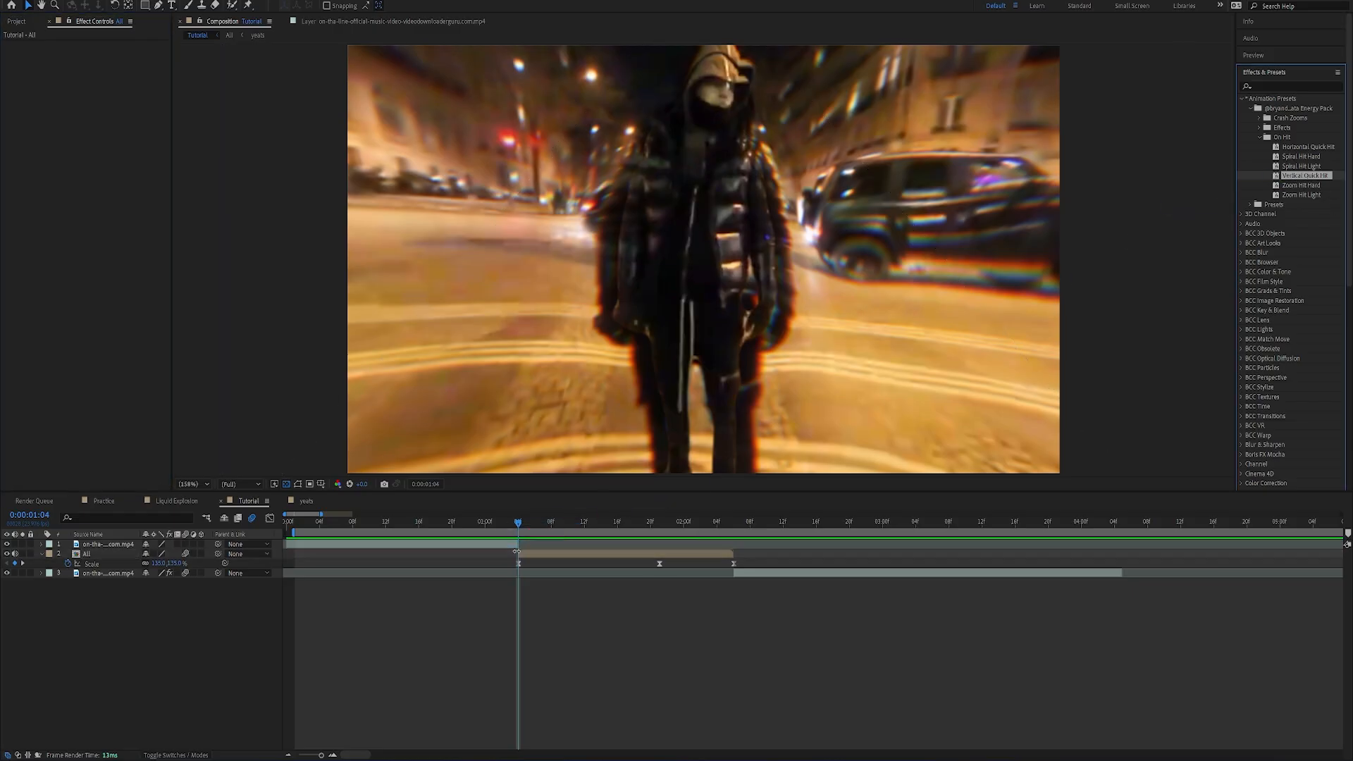
{"action": "left_click", "coordinate": [498, 522]}
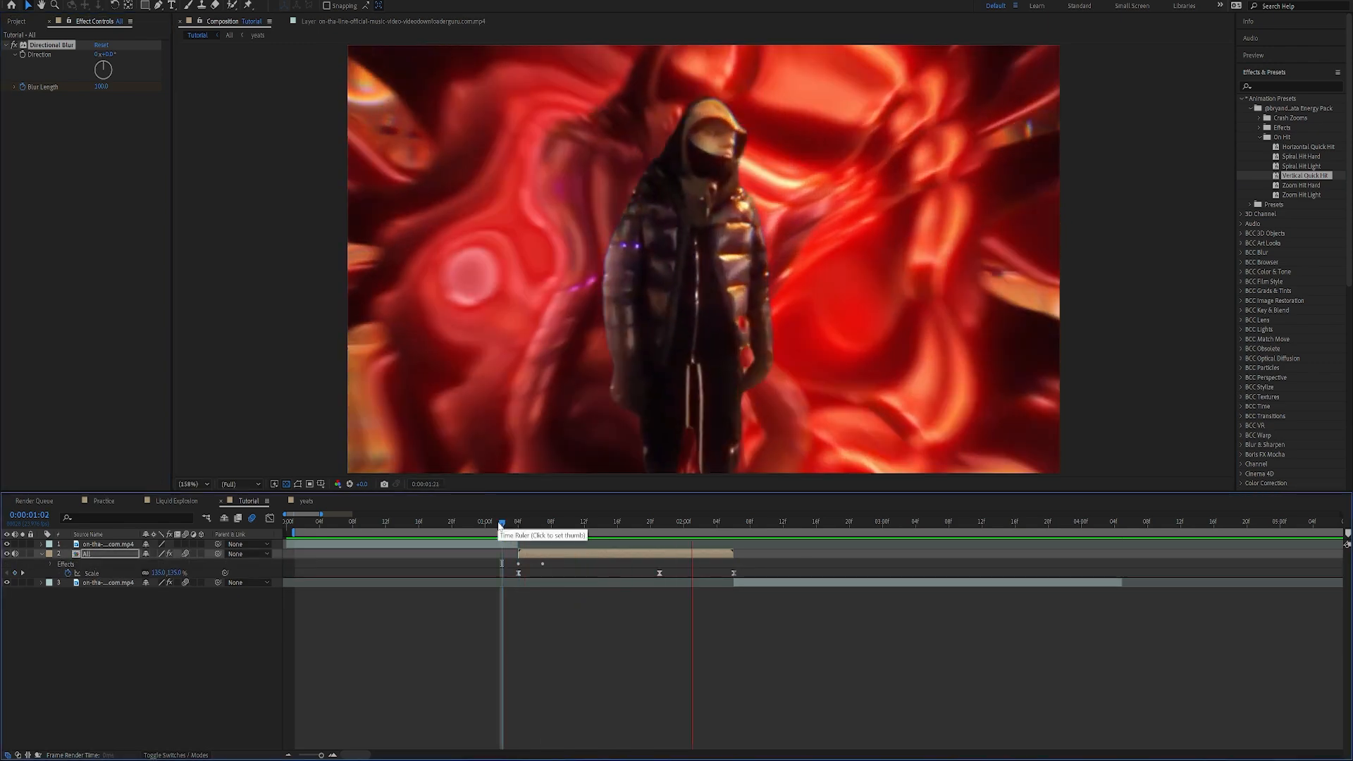
- Apply the Twizzy Shake preset to the All layer from 0:00:01:21 and preview the shake
{"action": "left_click", "coordinate": [616, 531]}
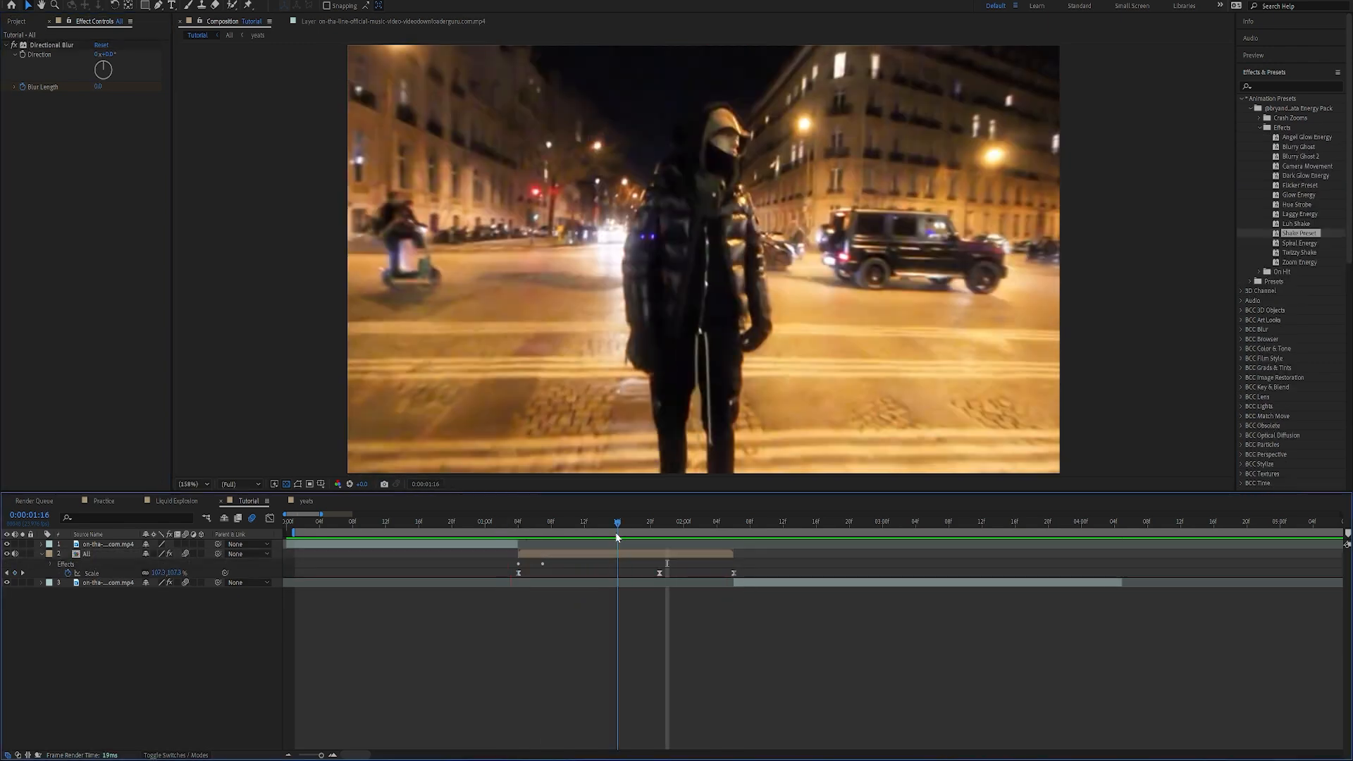
{"action": "left_click_drag", "start_coordinate": [617, 538], "coordinate": [658, 536]}
{"action": "left_click_drag", "start_coordinate": [1283, 251], "coordinate": [559, 534]}
{"action": "left_click", "coordinate": [676, 527]}
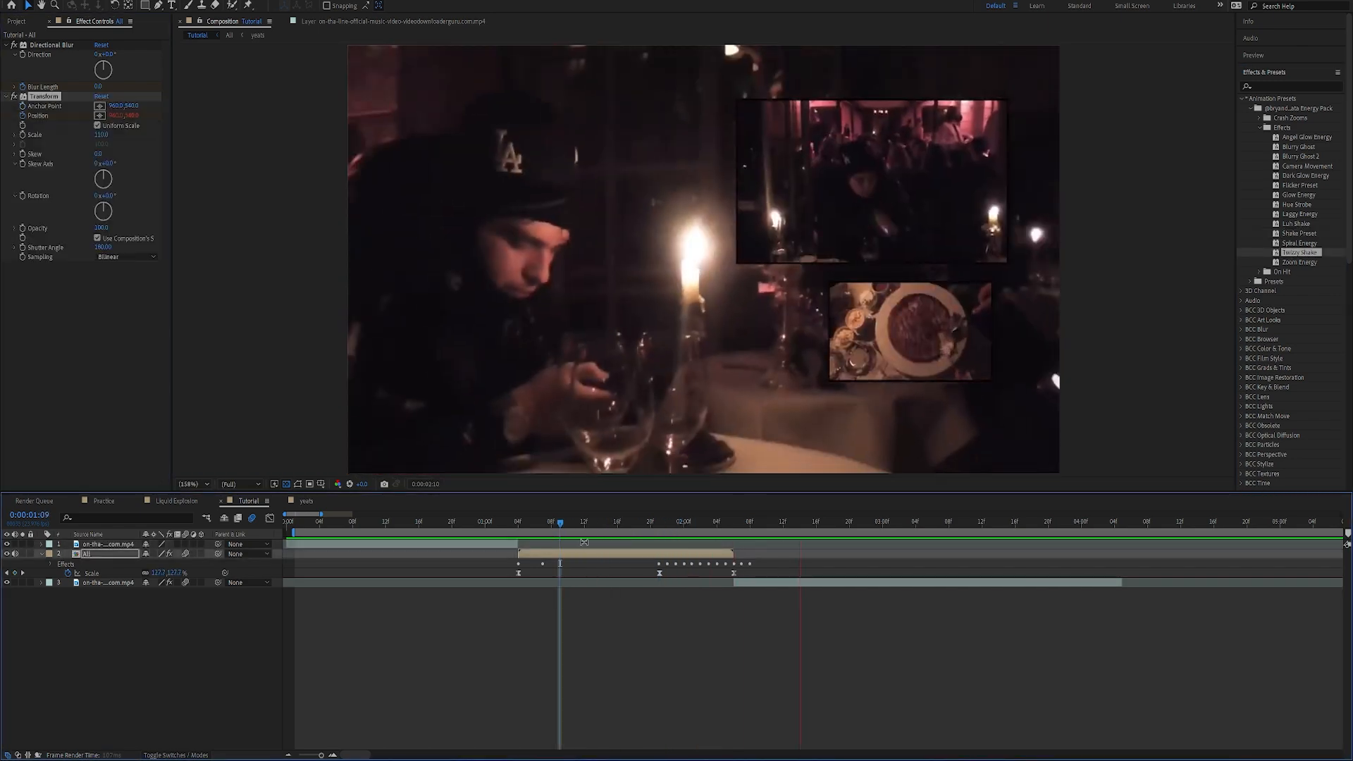
{"action": "left_click", "coordinate": [643, 522]}
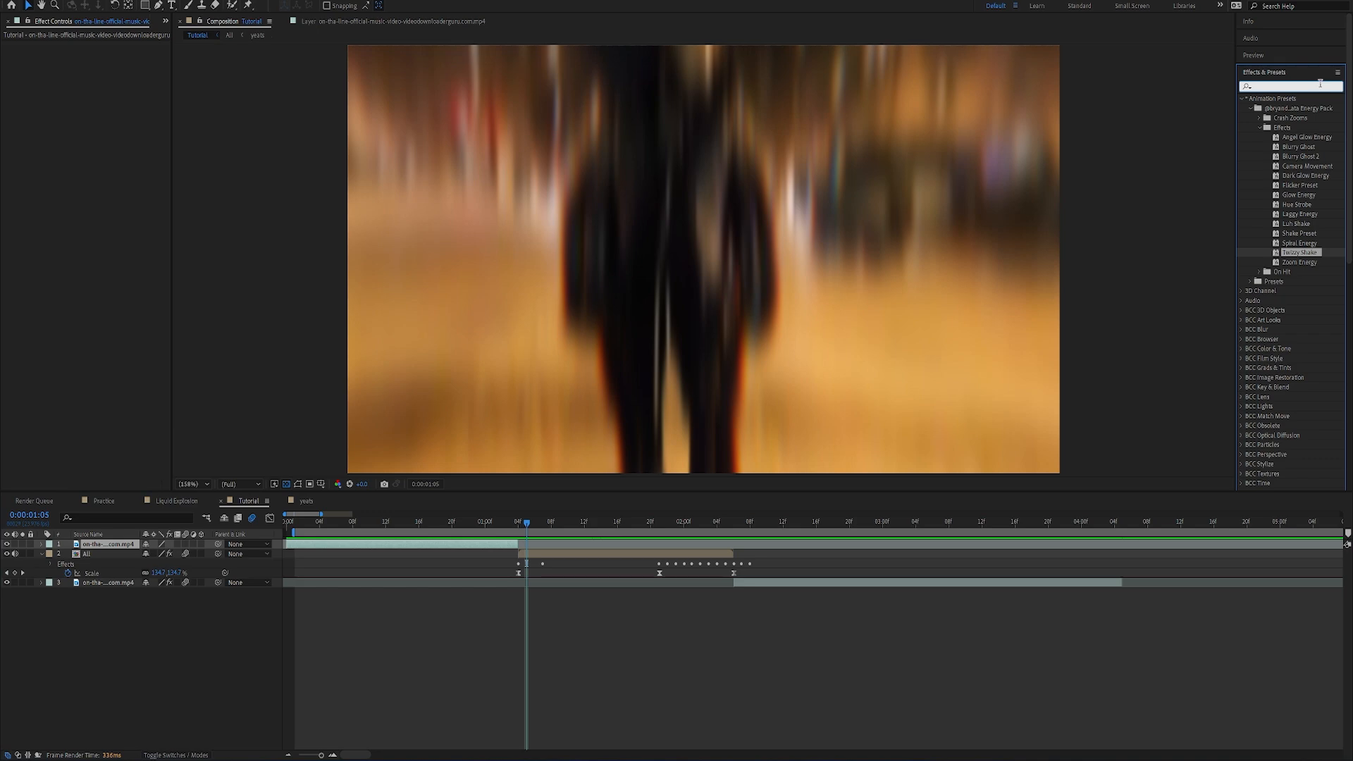
- Apply the RSMB motion blur effect to the All layer and preview the result from 0:00:01:00
{"action": "type", "text": "rsm"}
{"action": "left_click_drag", "start_coordinate": [1272, 107], "coordinate": [537, 557]}
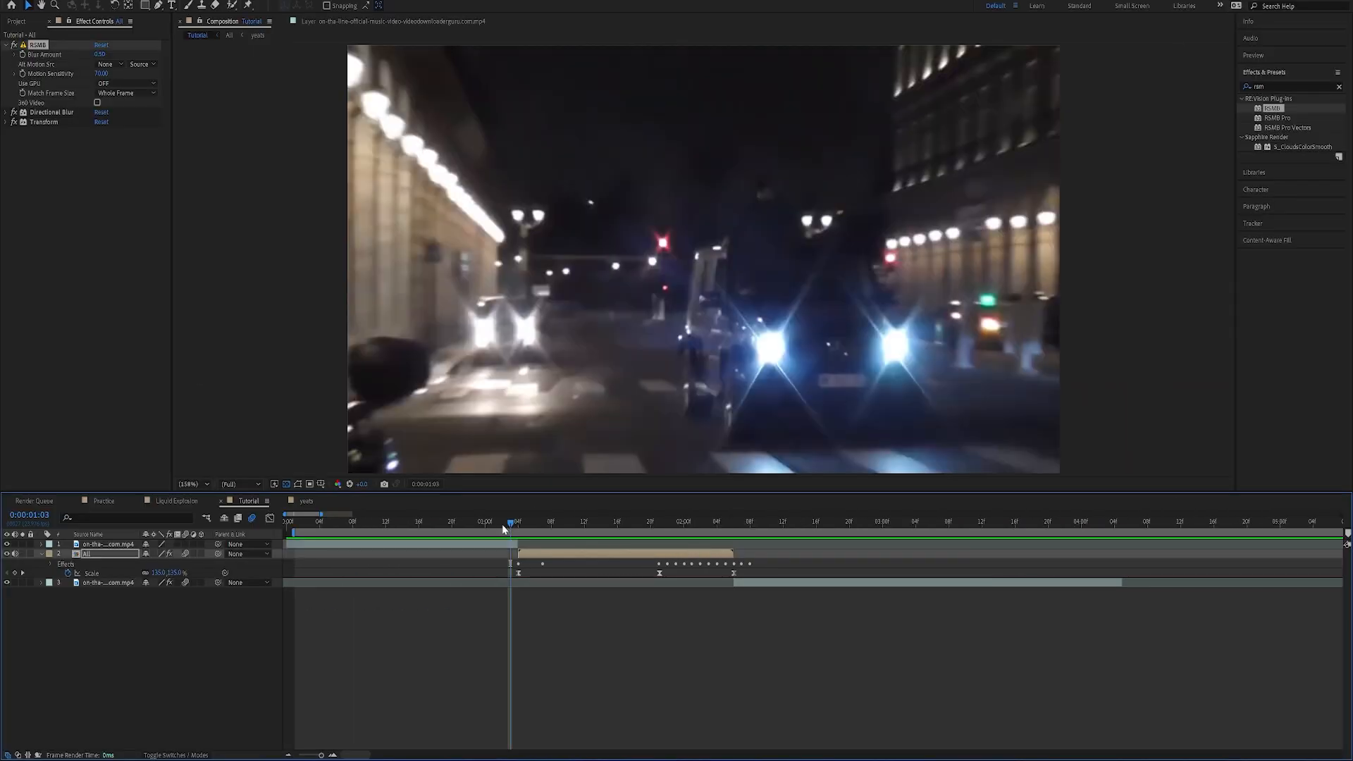
{"action": "left_click_drag", "start_coordinate": [507, 523], "coordinate": [479, 523]}
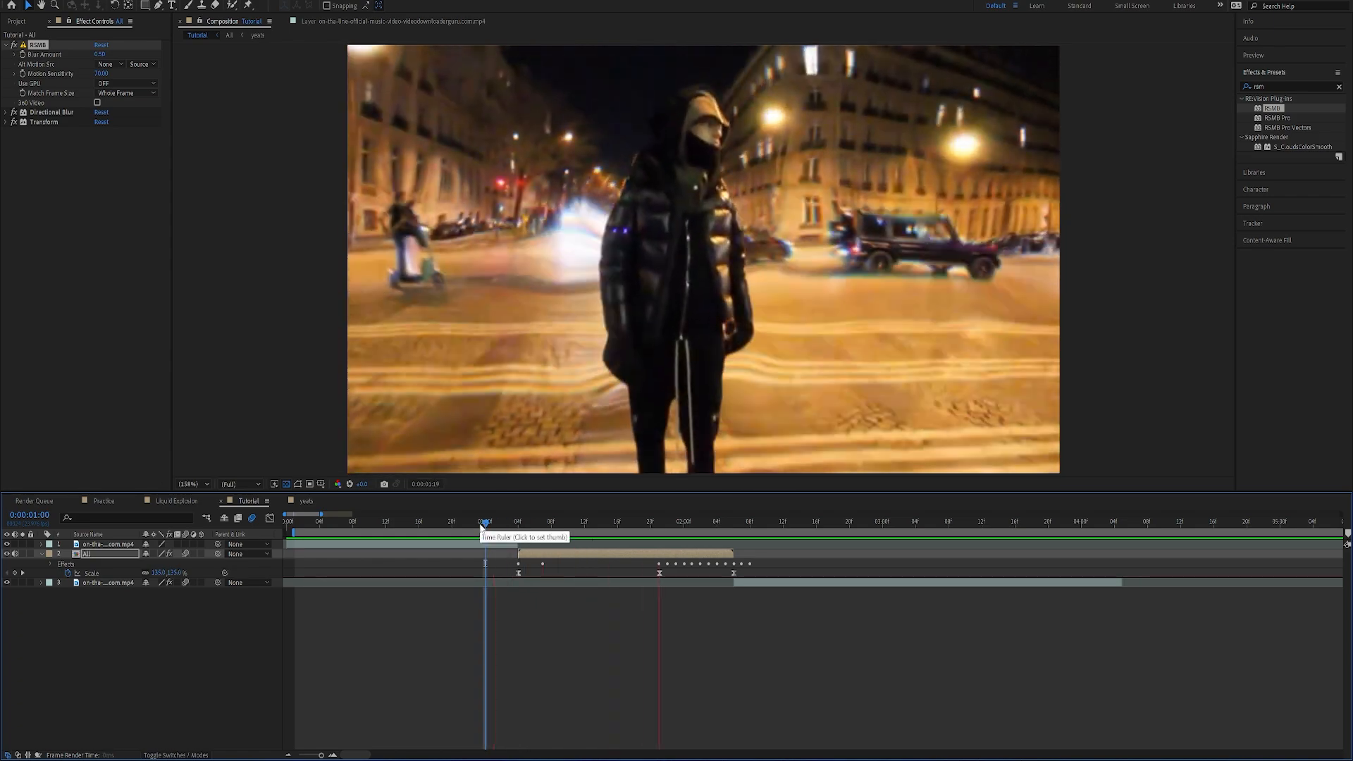